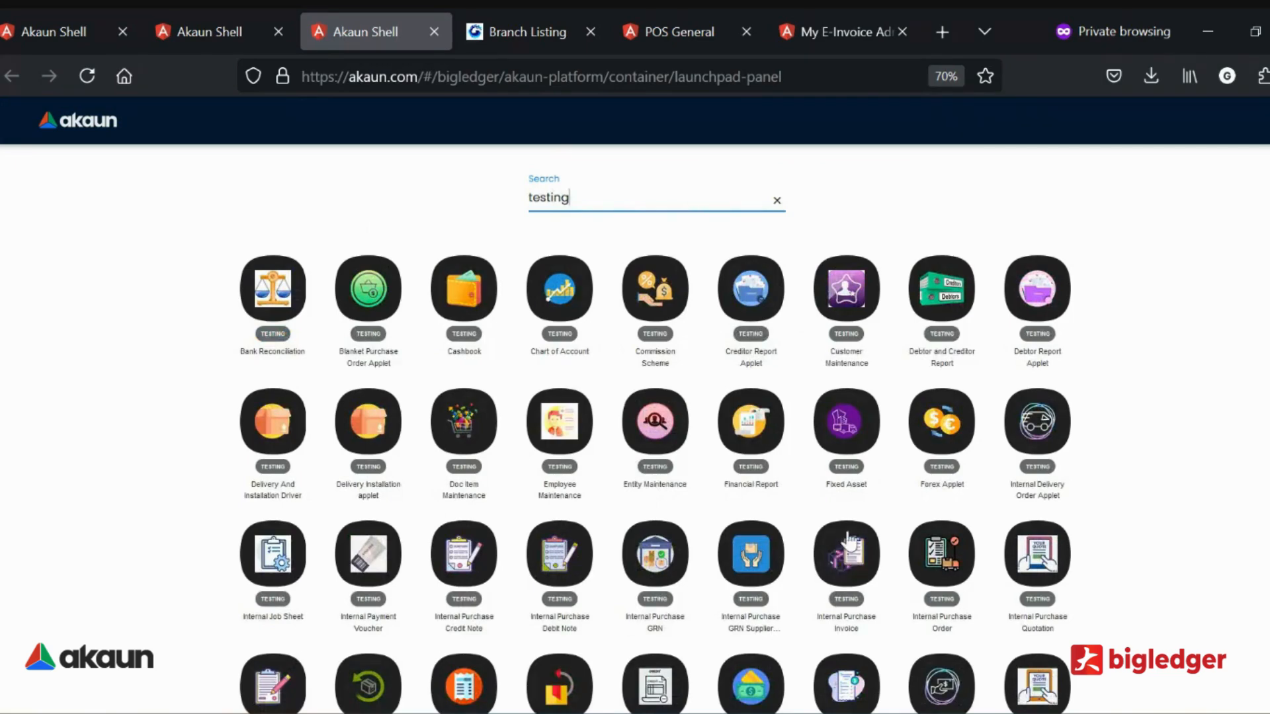
Open the Internal Purchase Return applet and start a new purchase return.
scroll(843, 536, "down", 1)
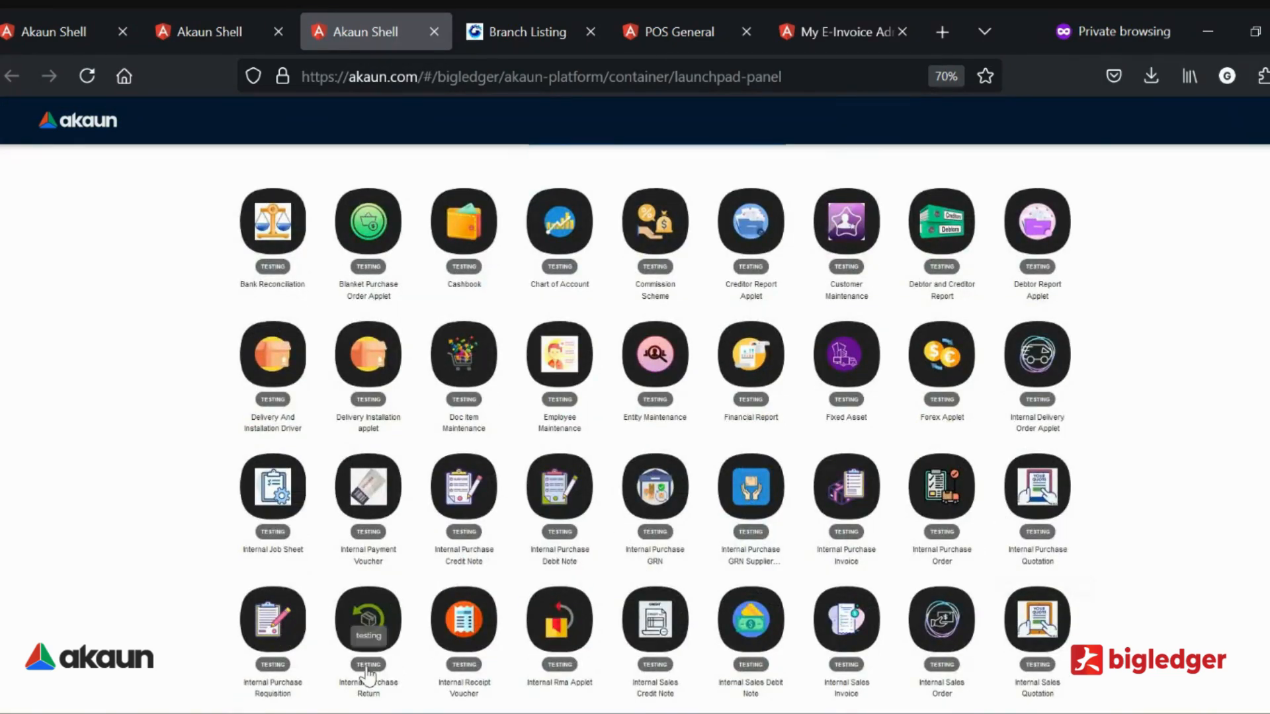
left_click(368, 628)
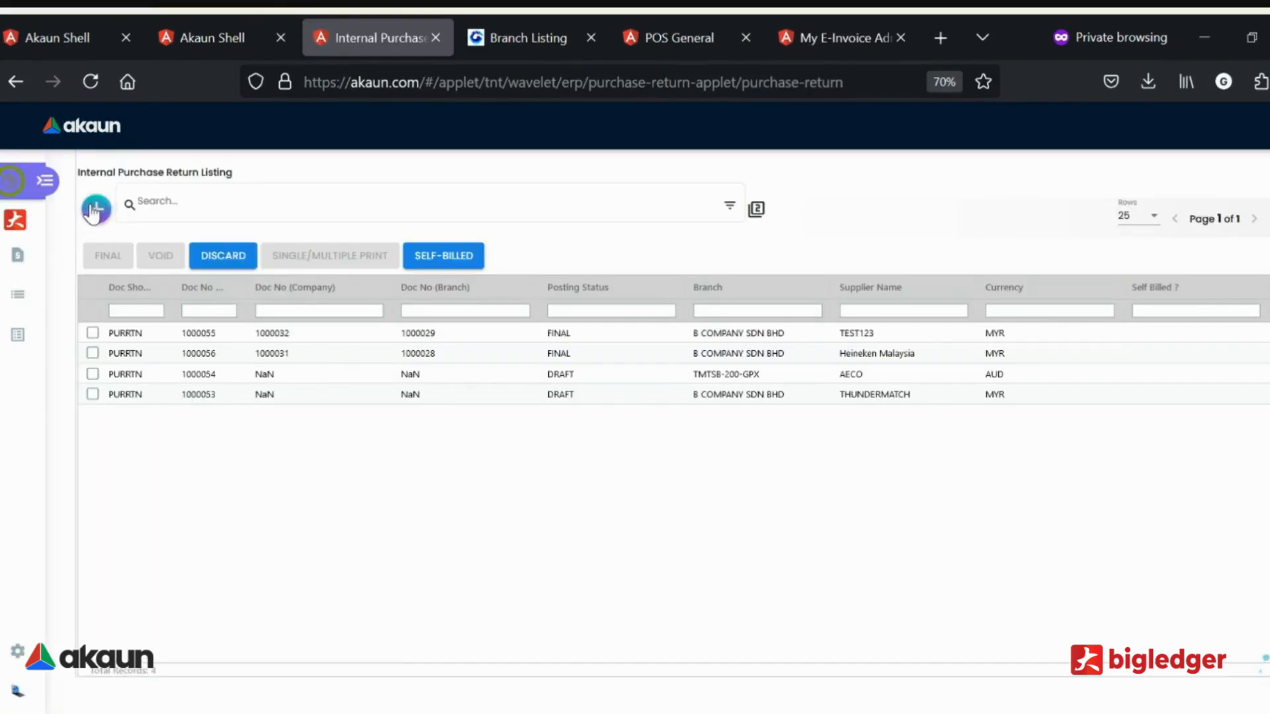
left_click(94, 209)
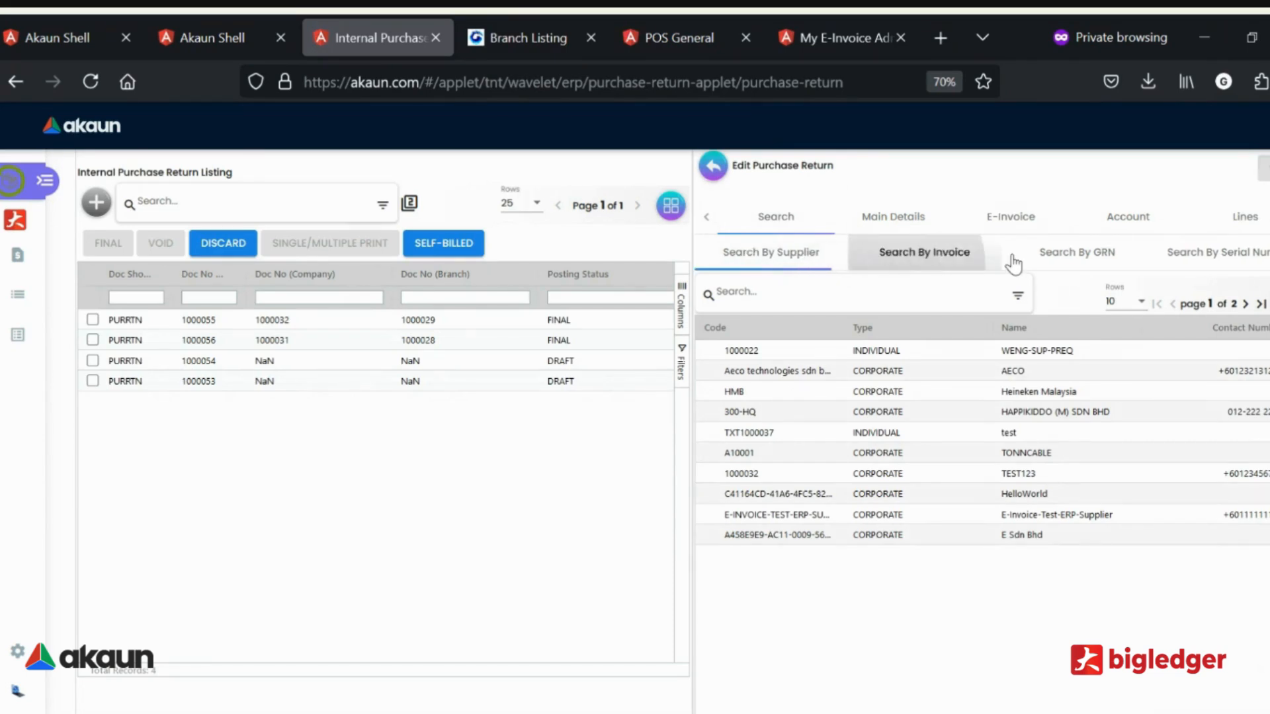
Look at the GRN and serial number searches, and find the source by supplier, opening the lines of its B Company (Branch 1) invoice.
left_click(1099, 264)
left_click(1196, 265)
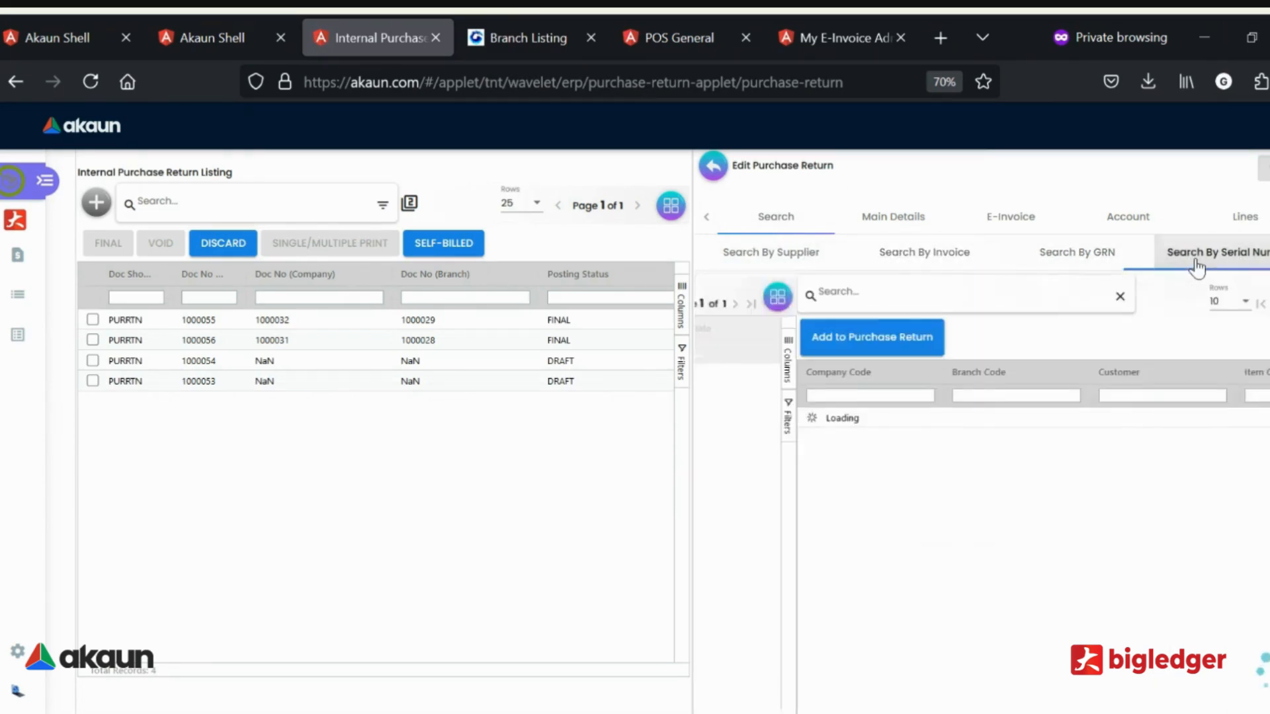
left_click(825, 264)
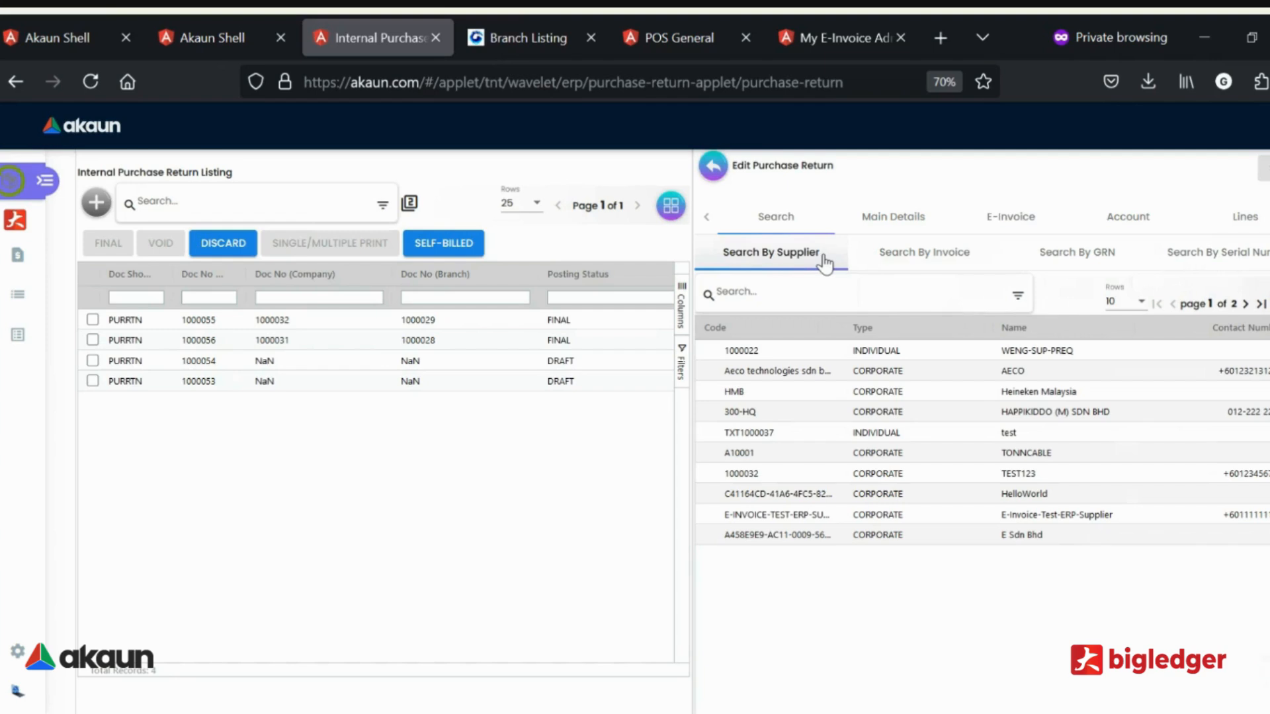
left_click(1043, 397)
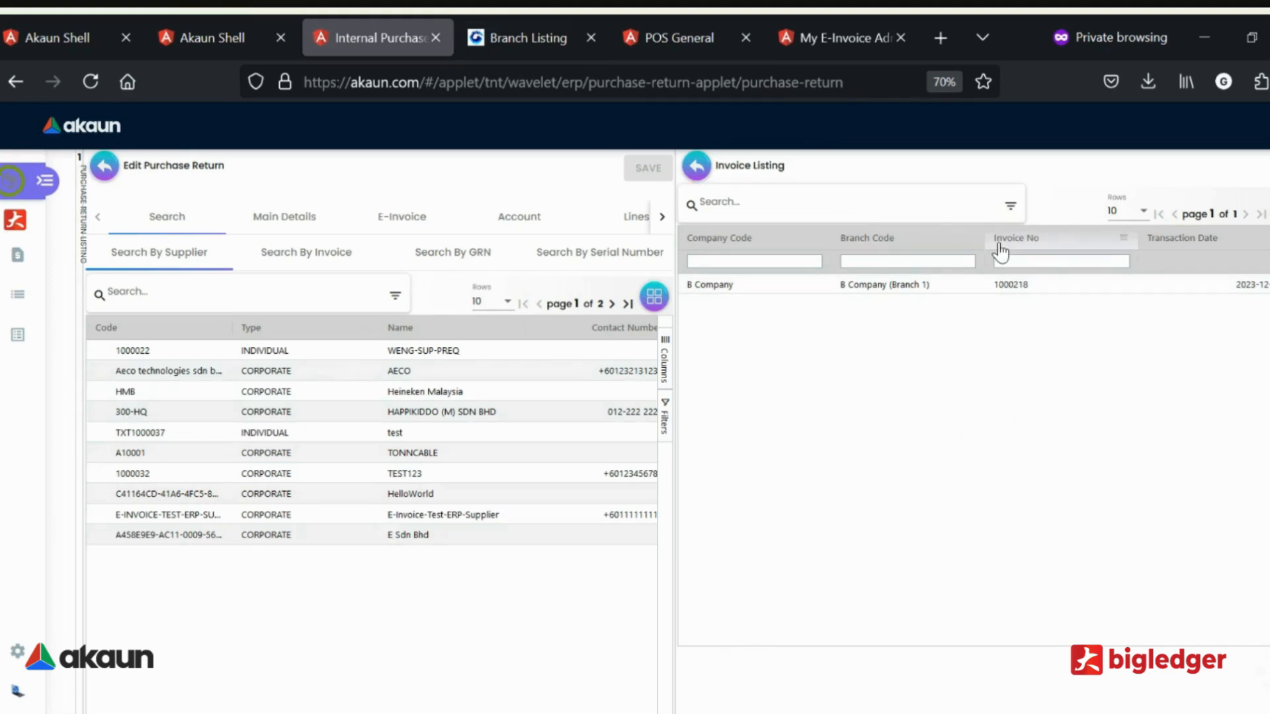
left_click(922, 290)
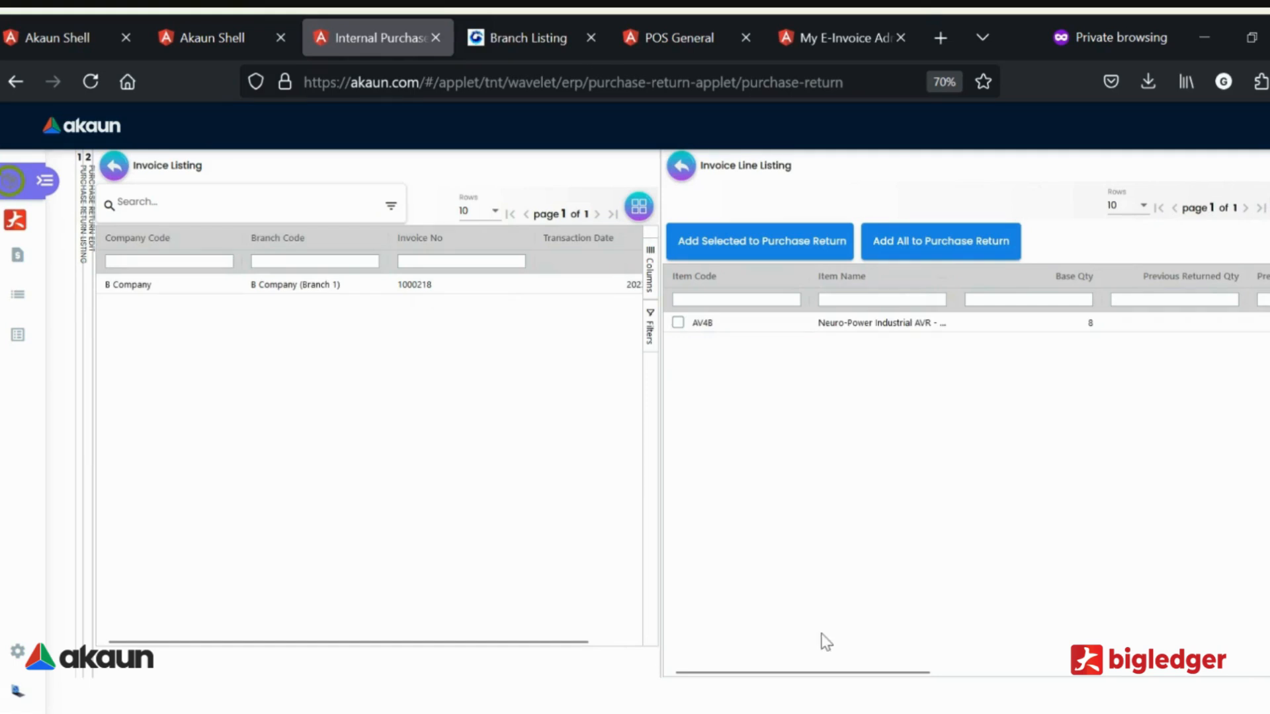
Set the return quantity of invoice item AV4B to 4 and add the selected line to the purchase return.
left_click_drag(824, 672, 993, 681)
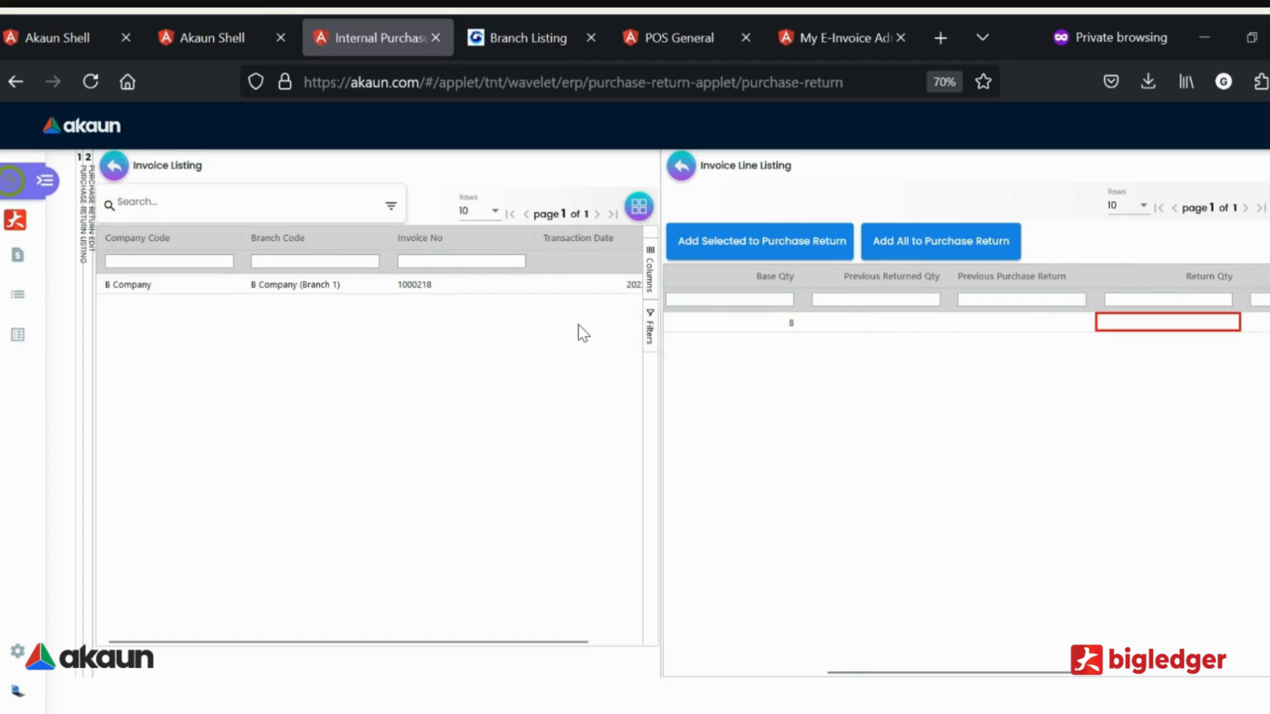
left_click(764, 323)
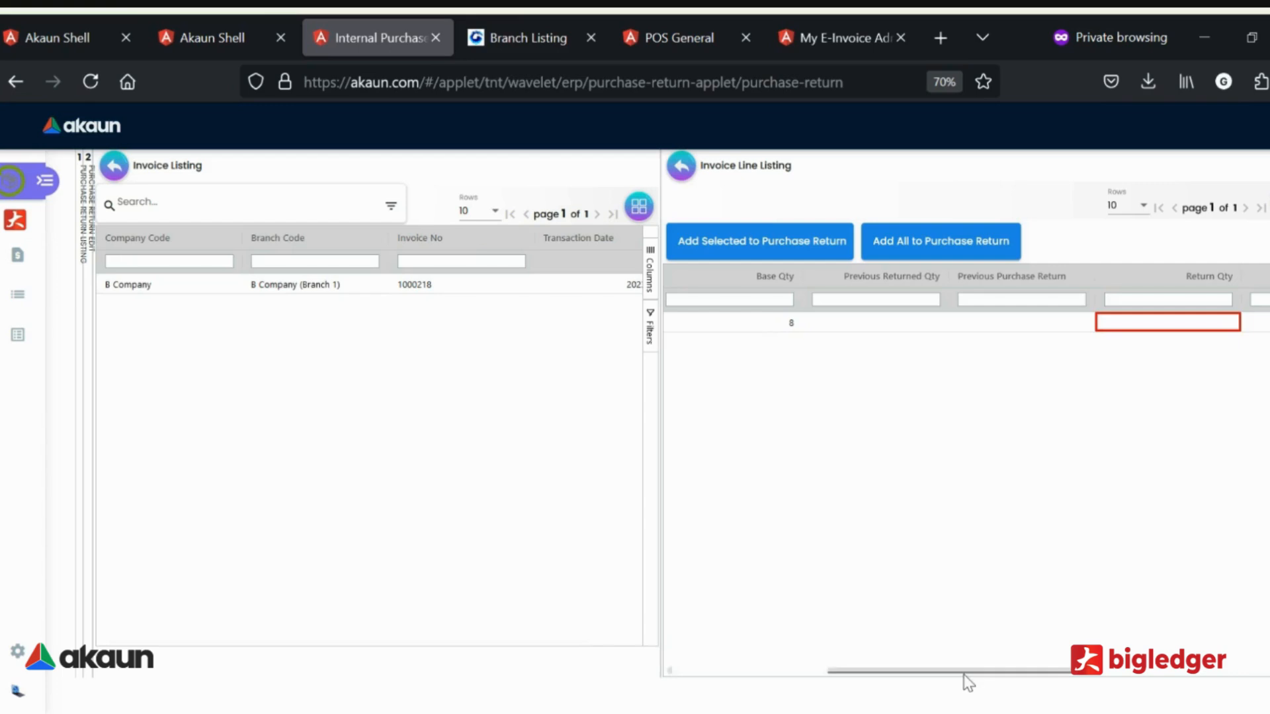
left_click_drag(970, 672, 1097, 675)
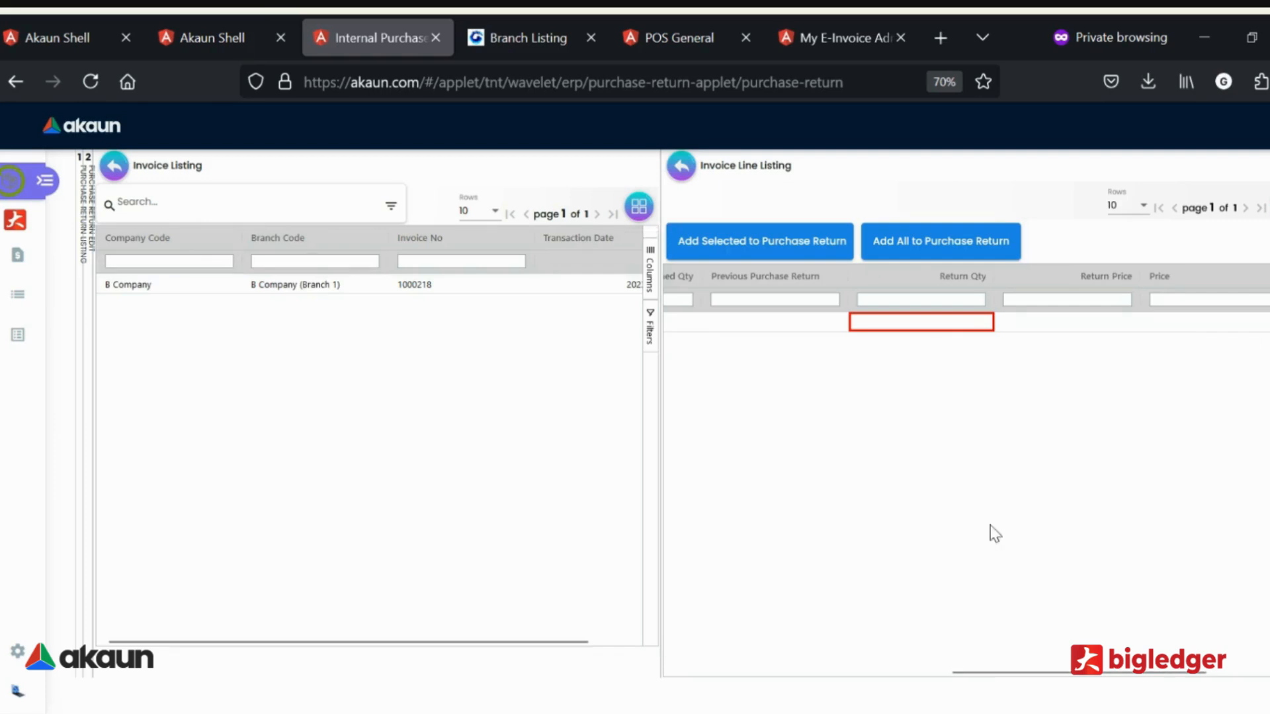
left_click(972, 321)
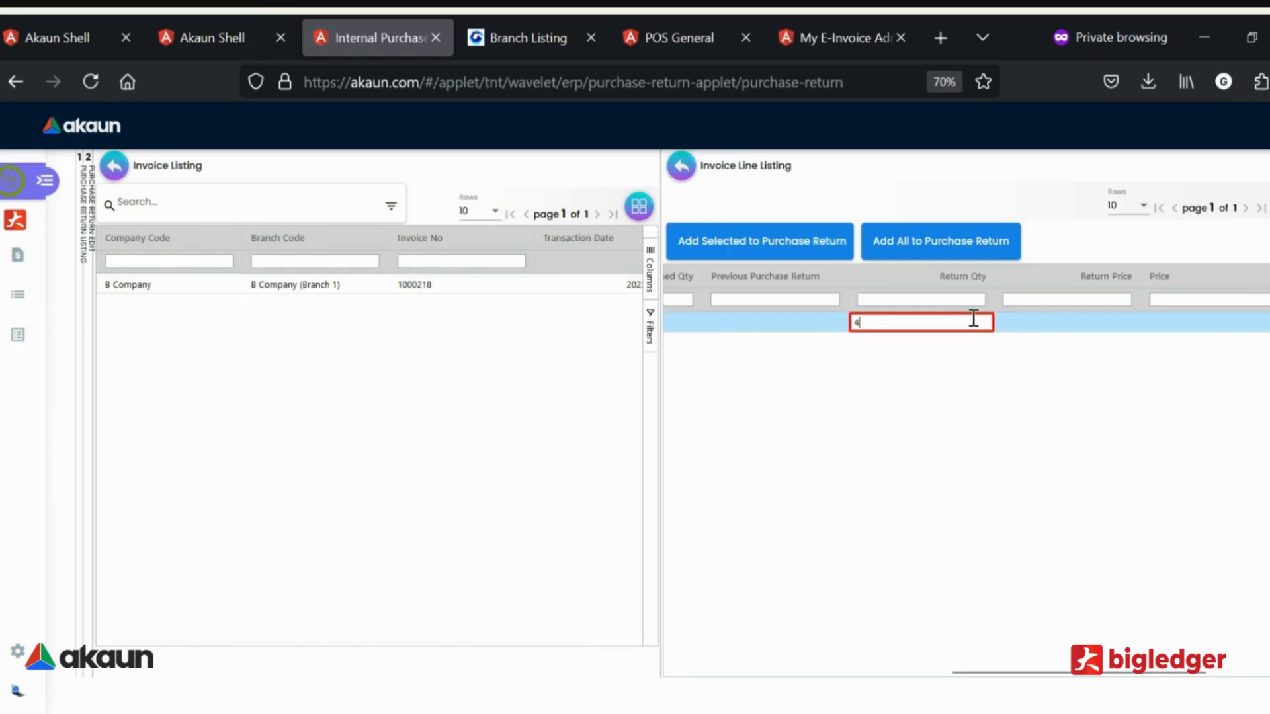
type("4")
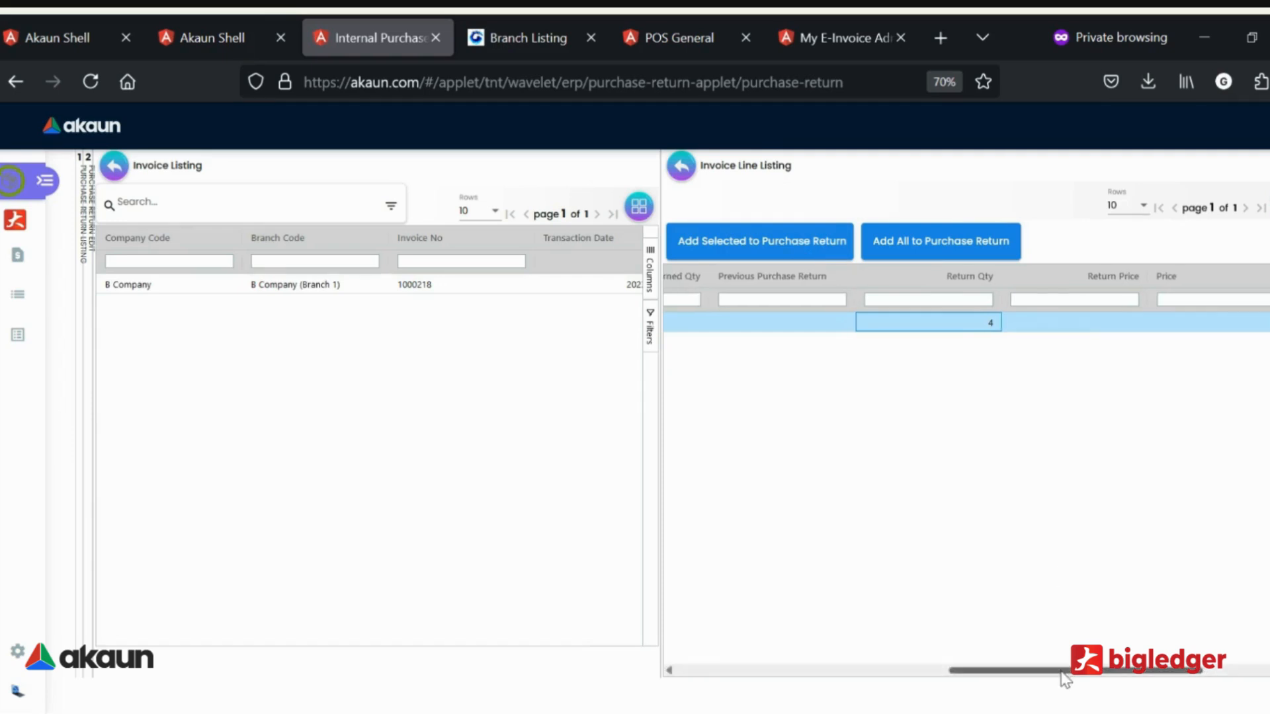
left_click_drag(1069, 681, 658, 703)
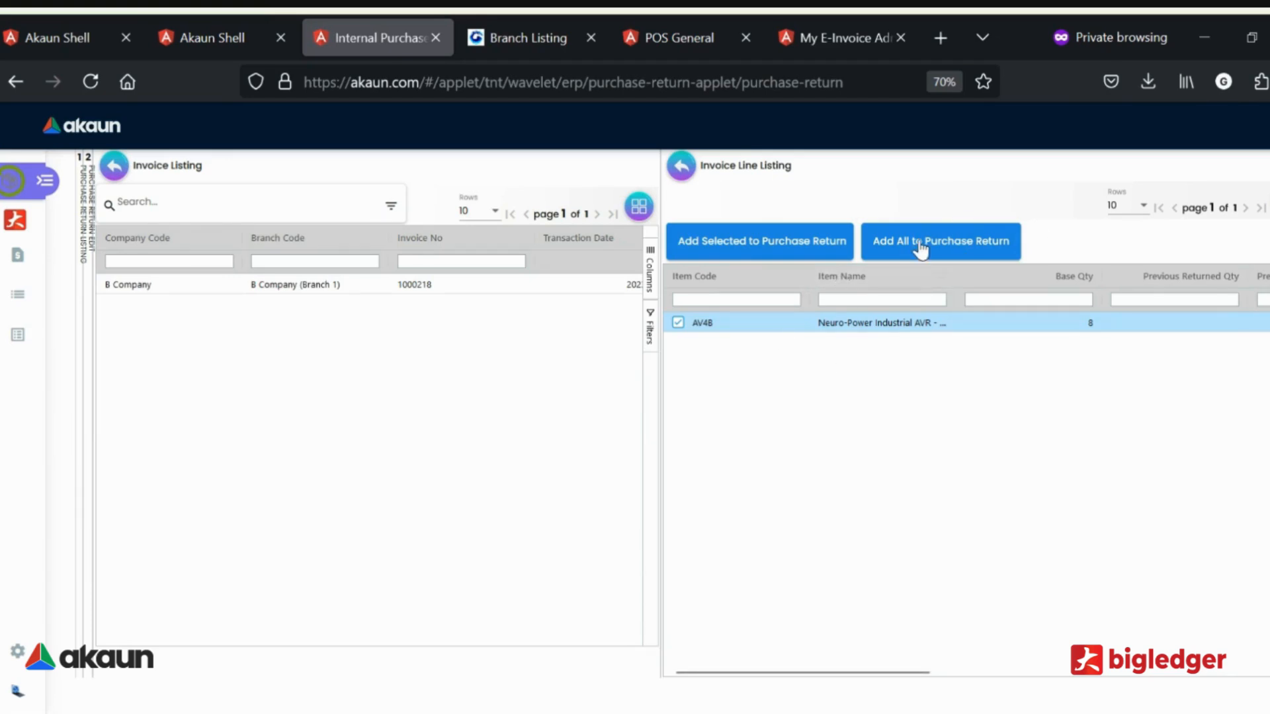
left_click(754, 246)
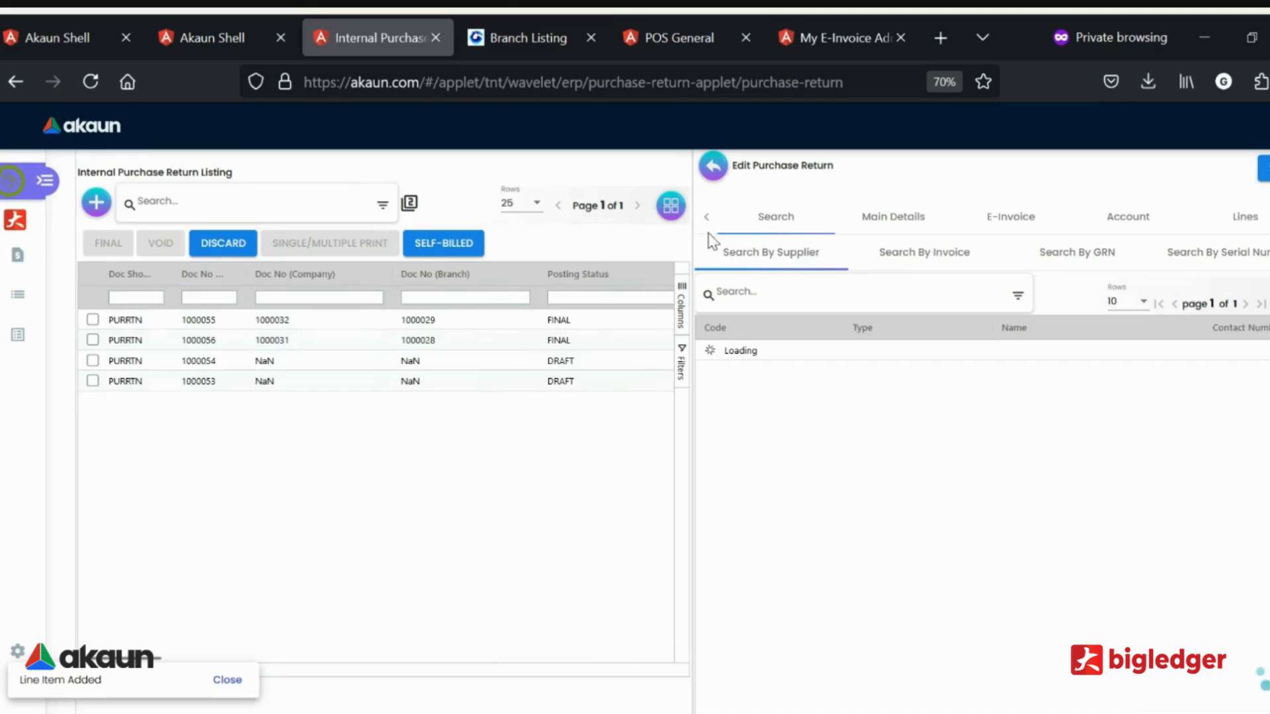
Review the purchase return's main details, e-invoice, account, lines, ARAP, delivery, settlement and department sections.
left_click(894, 217)
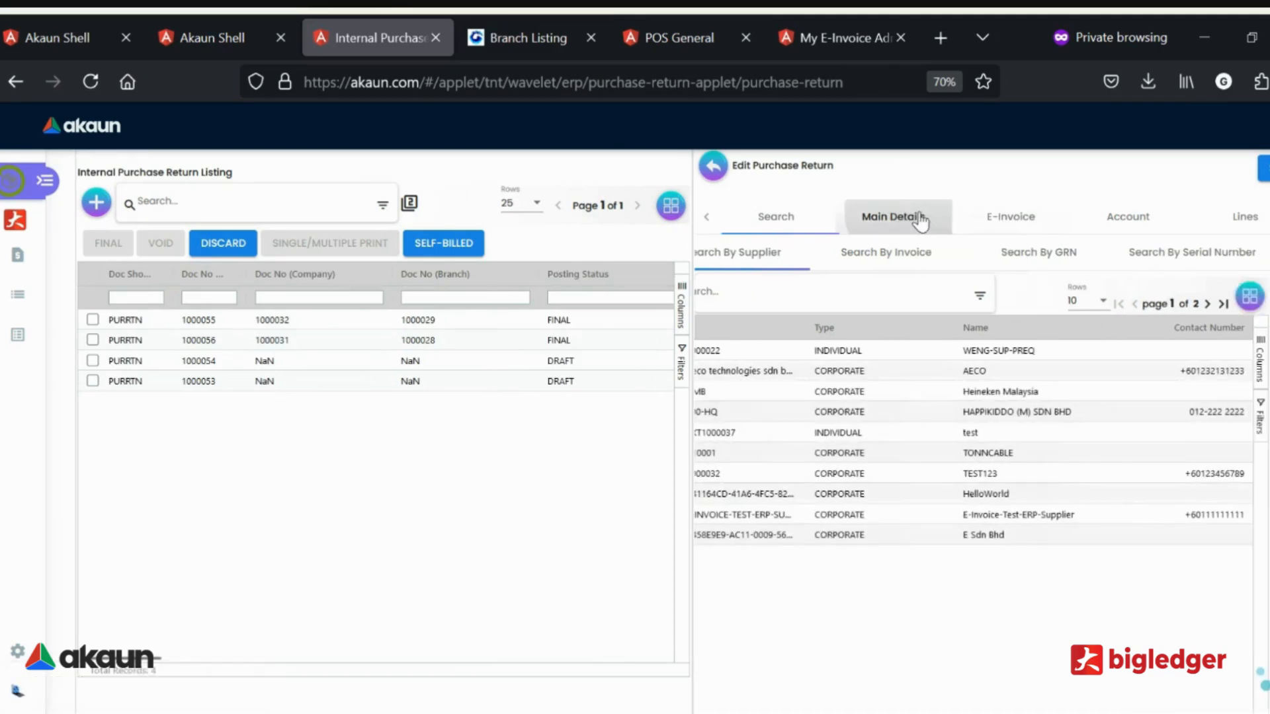
left_click(1009, 216)
left_click(1133, 216)
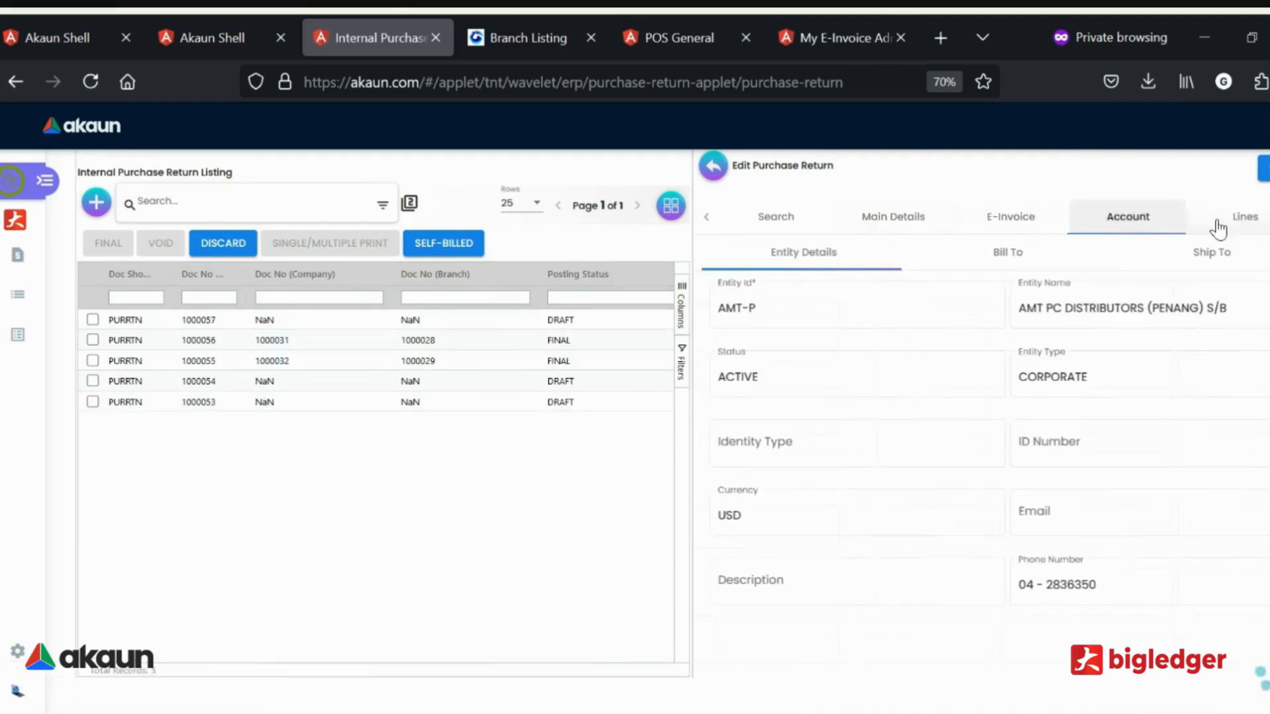
left_click(1238, 216)
left_click(1260, 216)
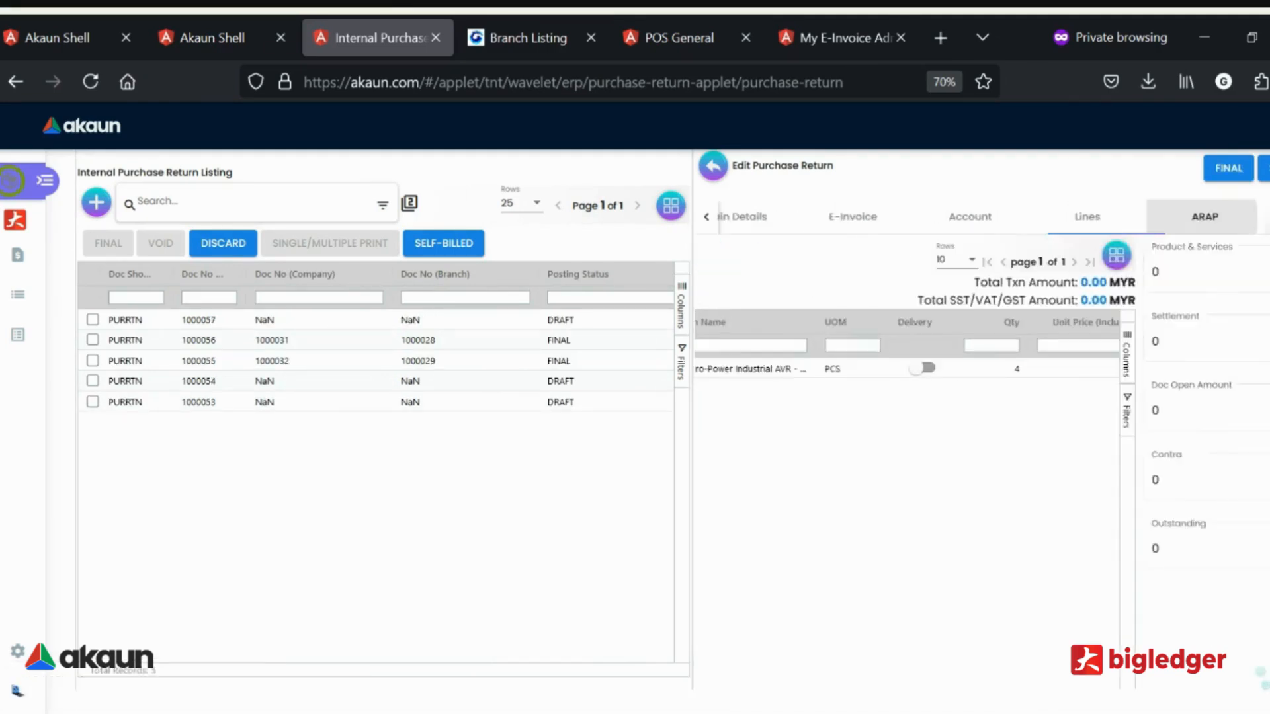
left_click(1260, 216)
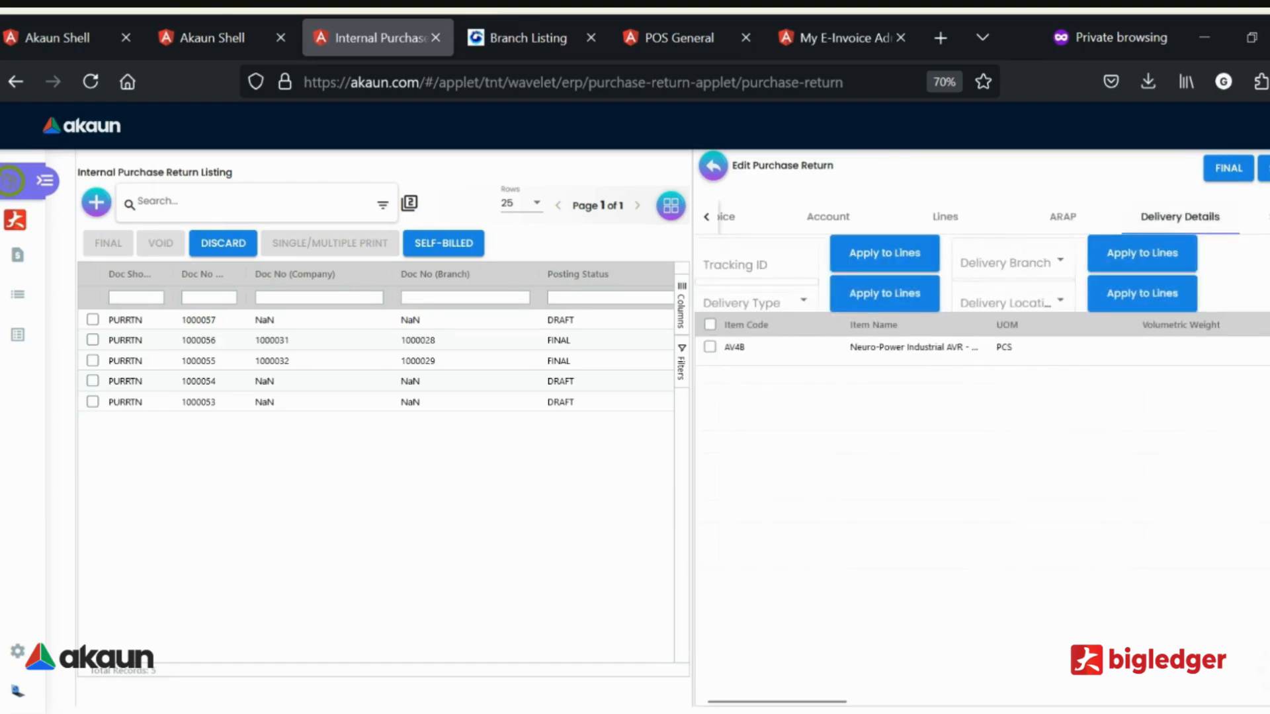
left_click(1264, 217)
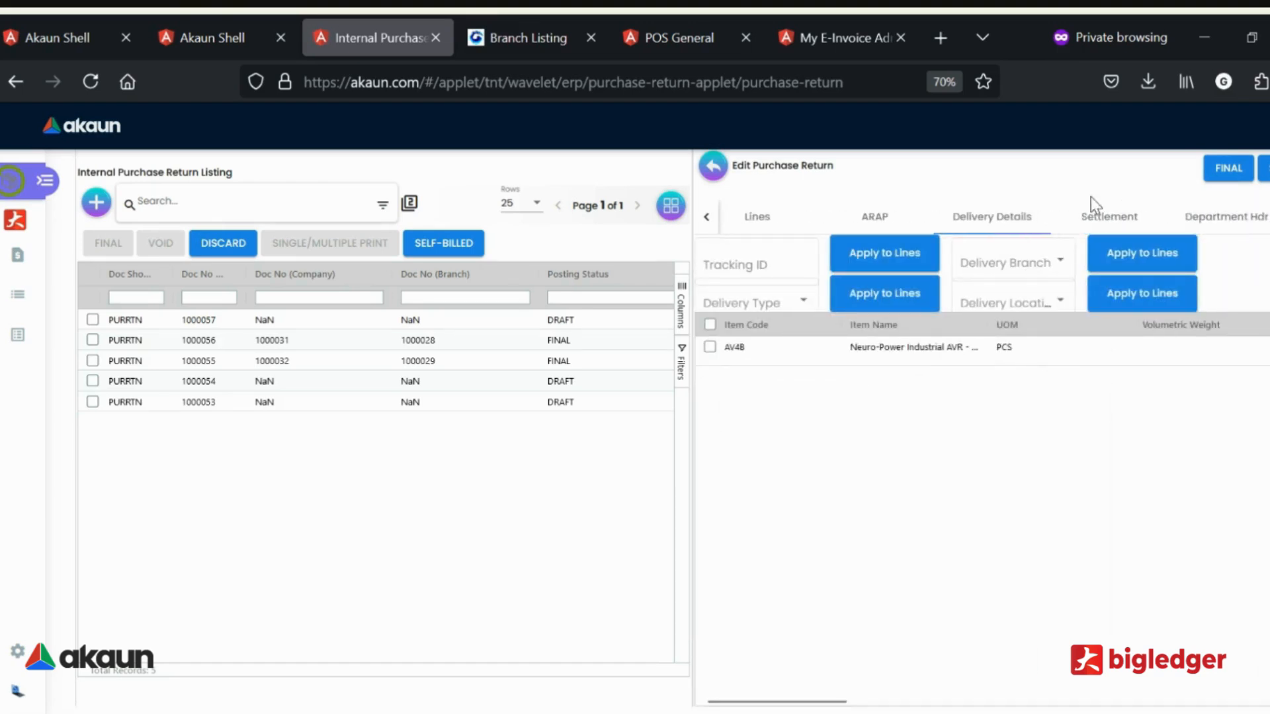
left_click(1101, 217)
left_click(1224, 216)
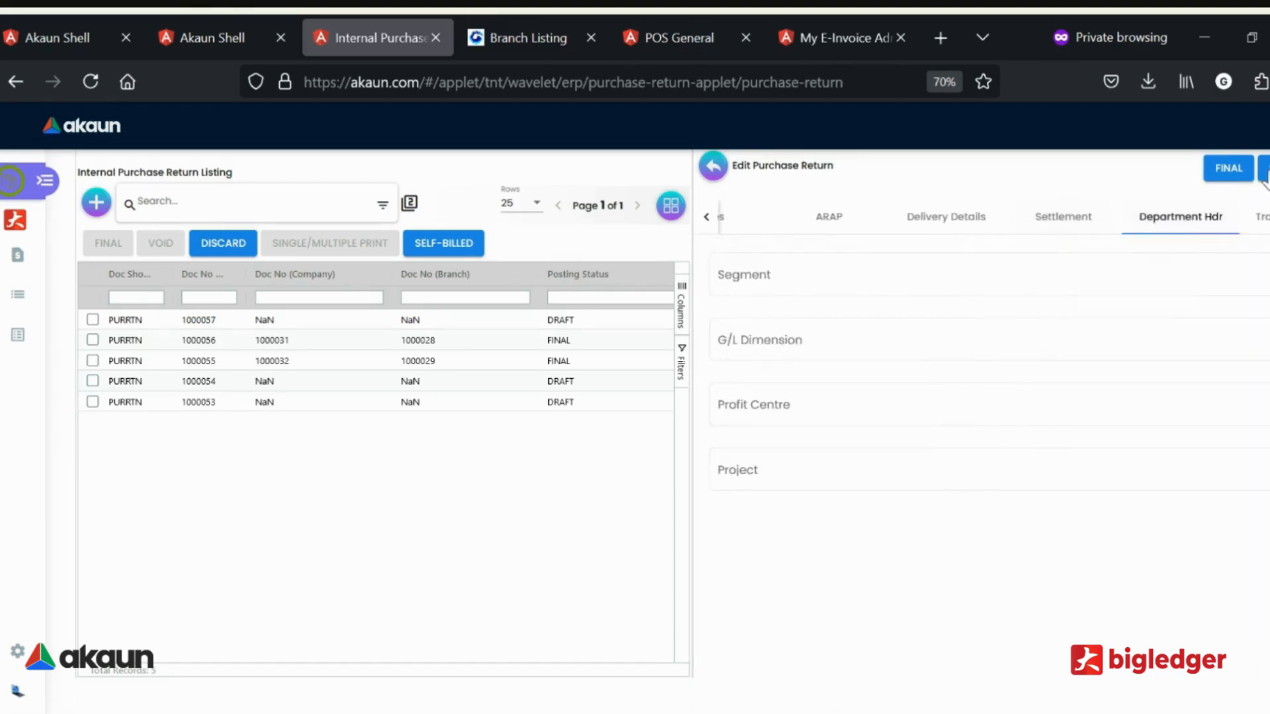
left_click(1267, 217)
left_click(1266, 217)
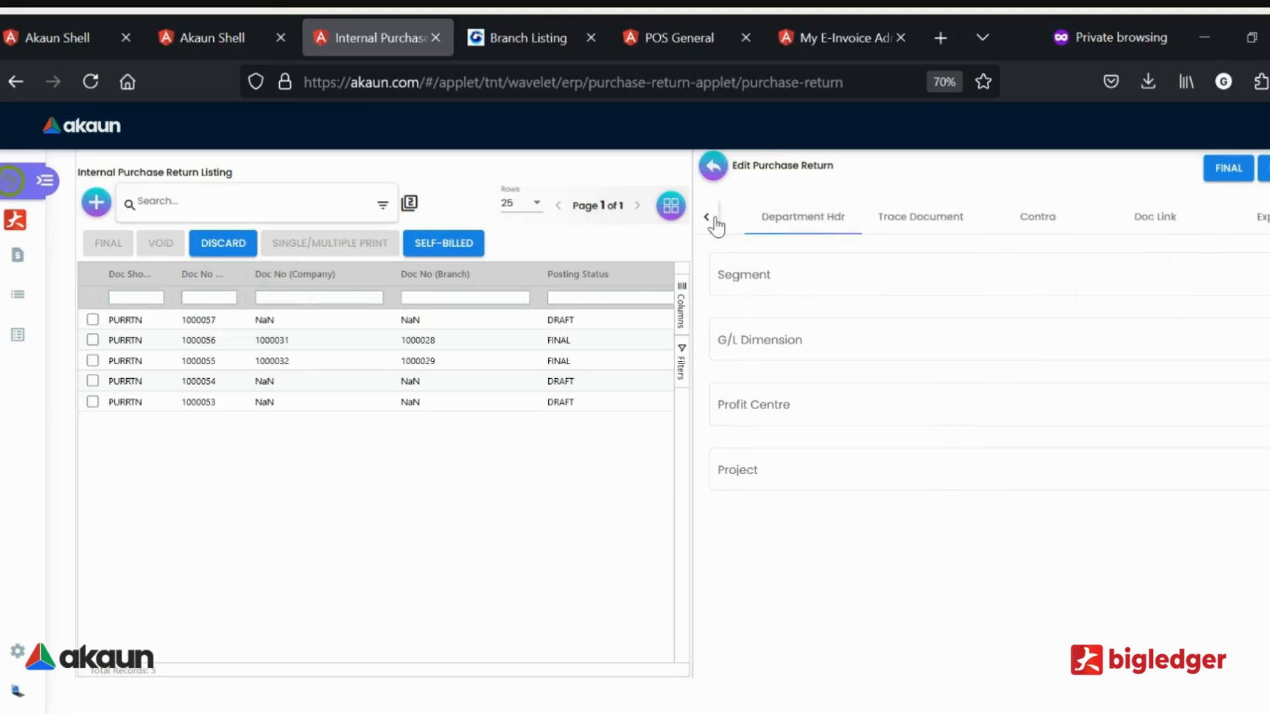
Check the purchase return's Doc Link source, export and attachments sections, and save the draft.
left_click(1159, 225)
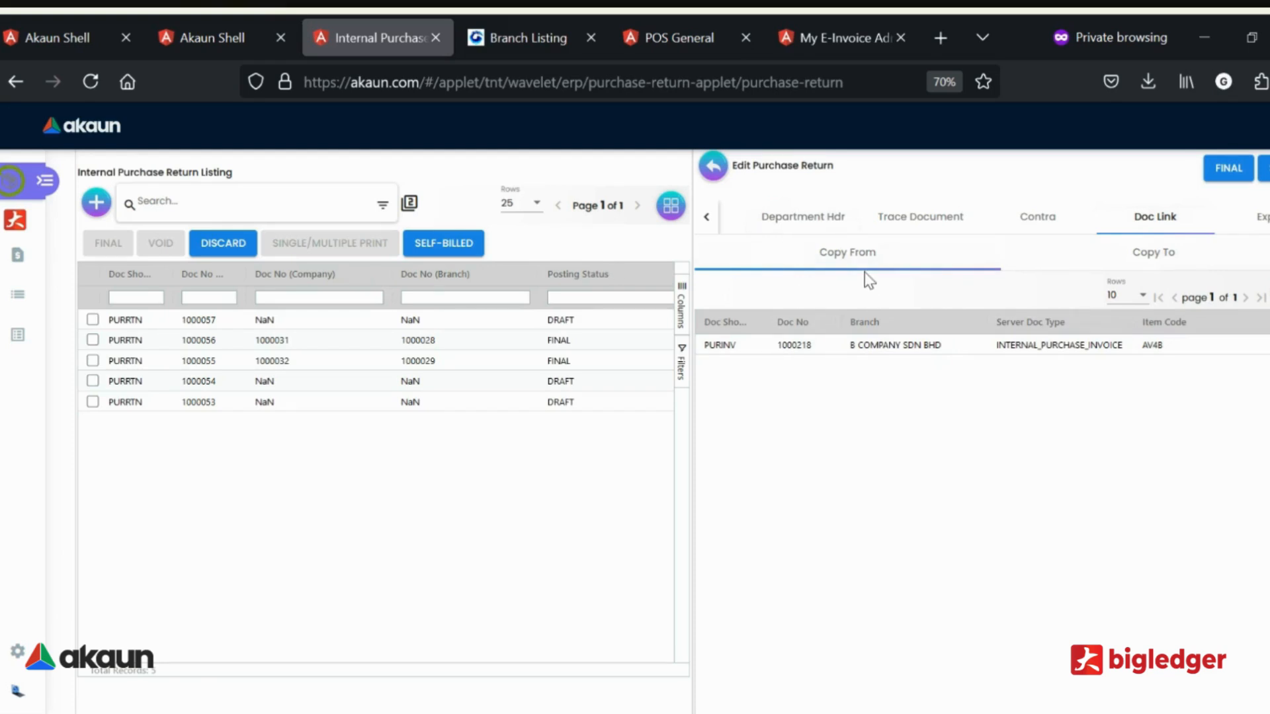
left_click(1250, 220)
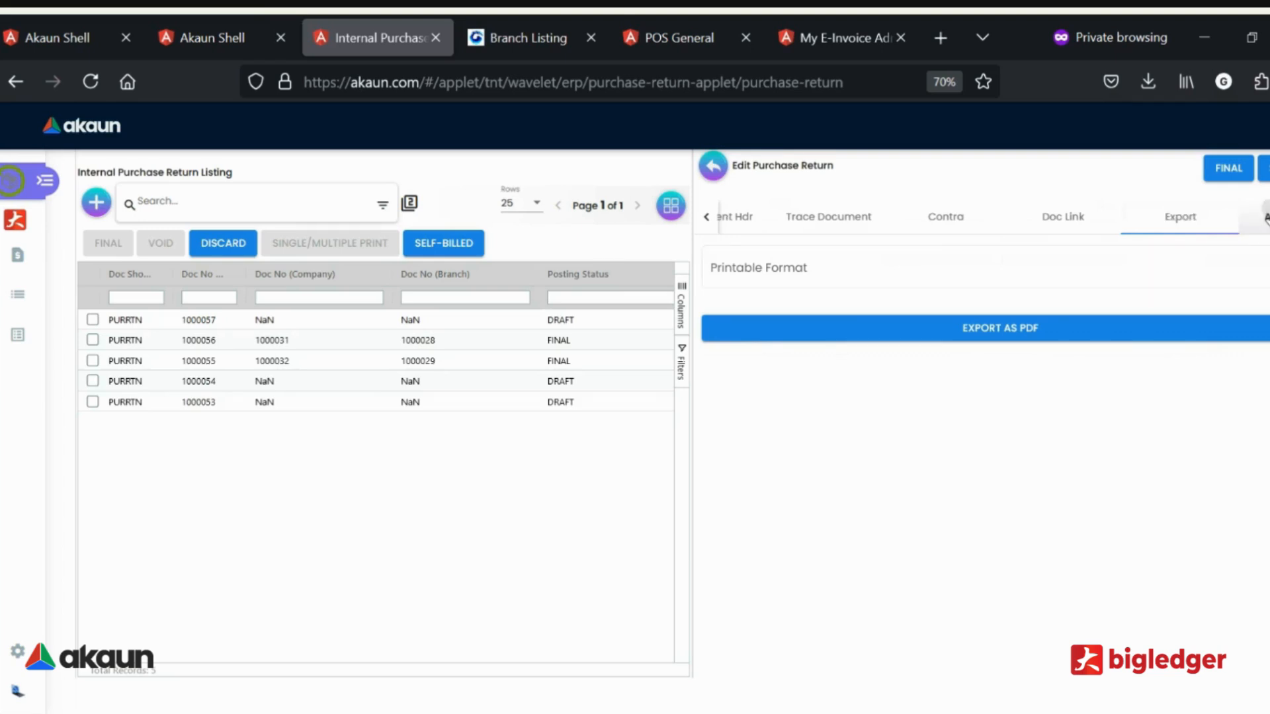
left_click(1256, 217)
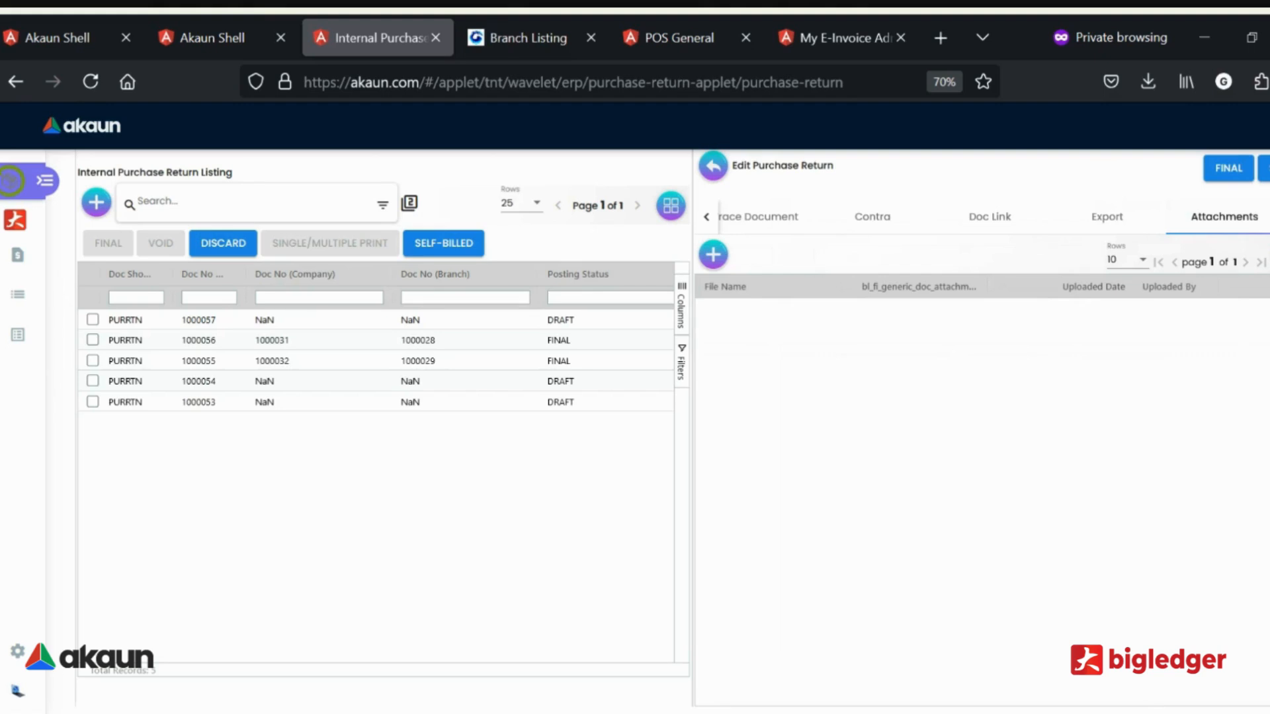
left_click(1264, 169)
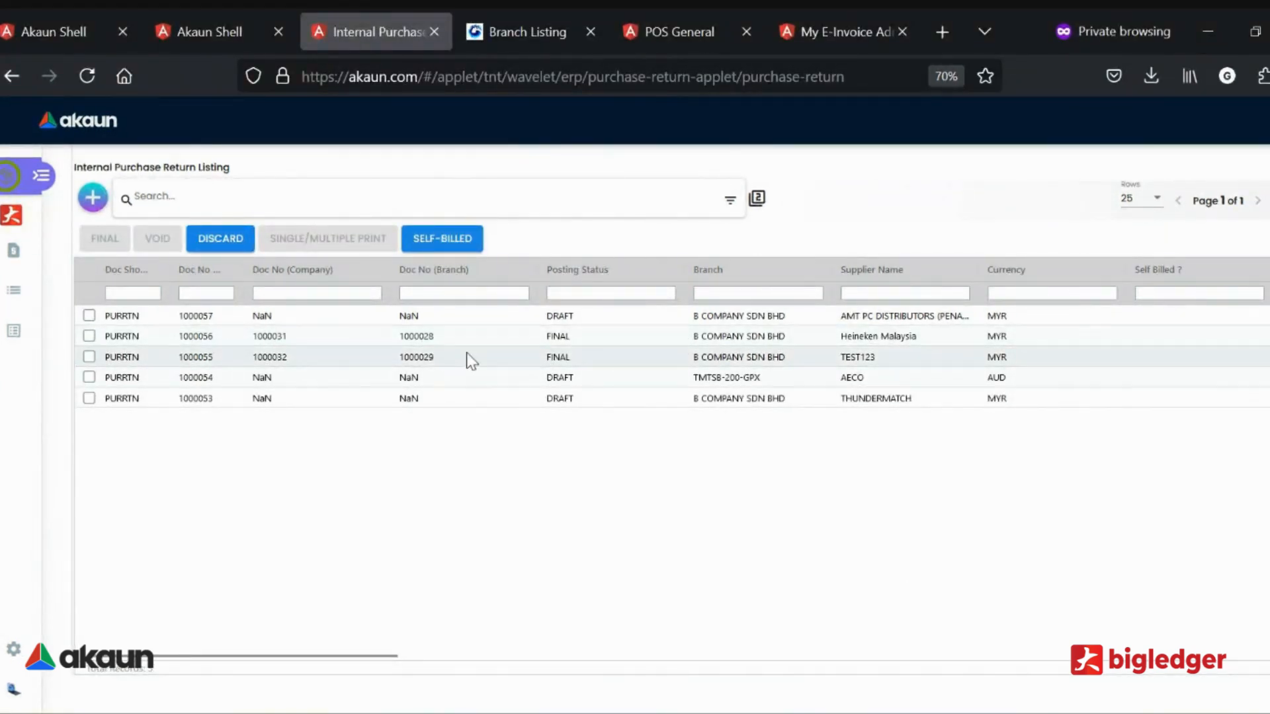
Select the TEST123 return, inspect the AECO and THUNDERMATCH draft returns including their lines, and go back to the full listing.
left_click(440, 360)
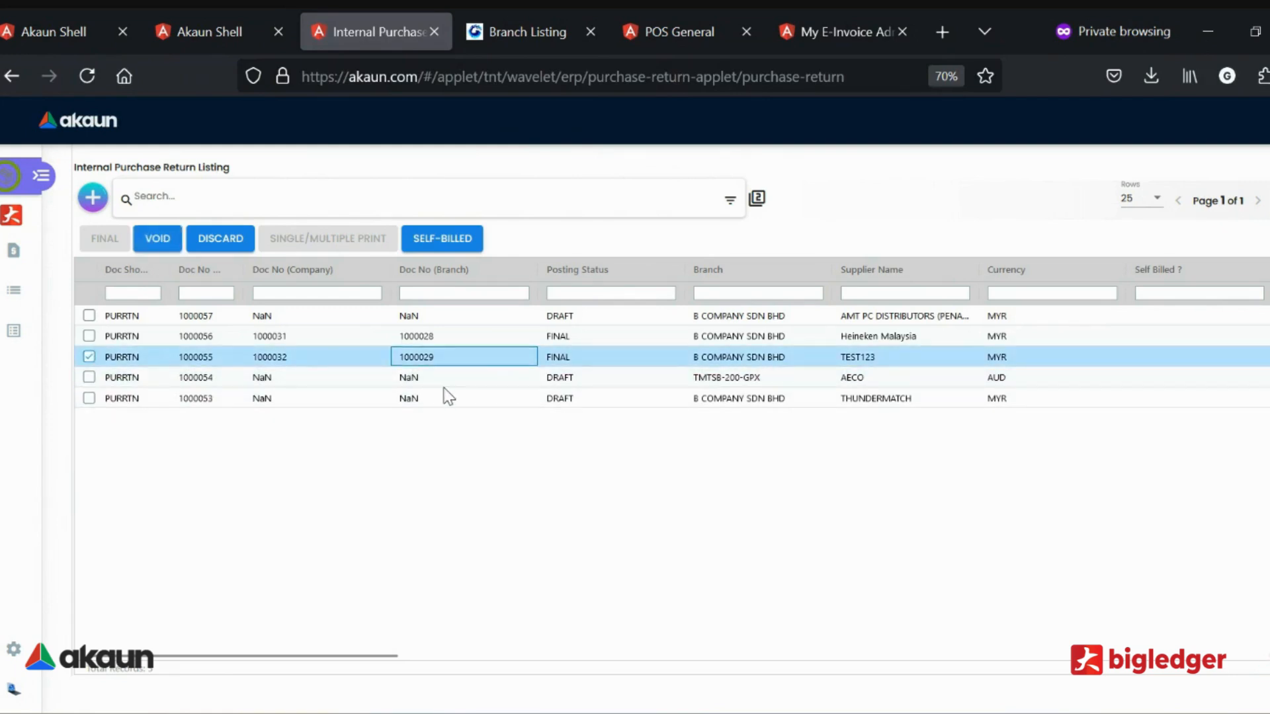
left_click(473, 379)
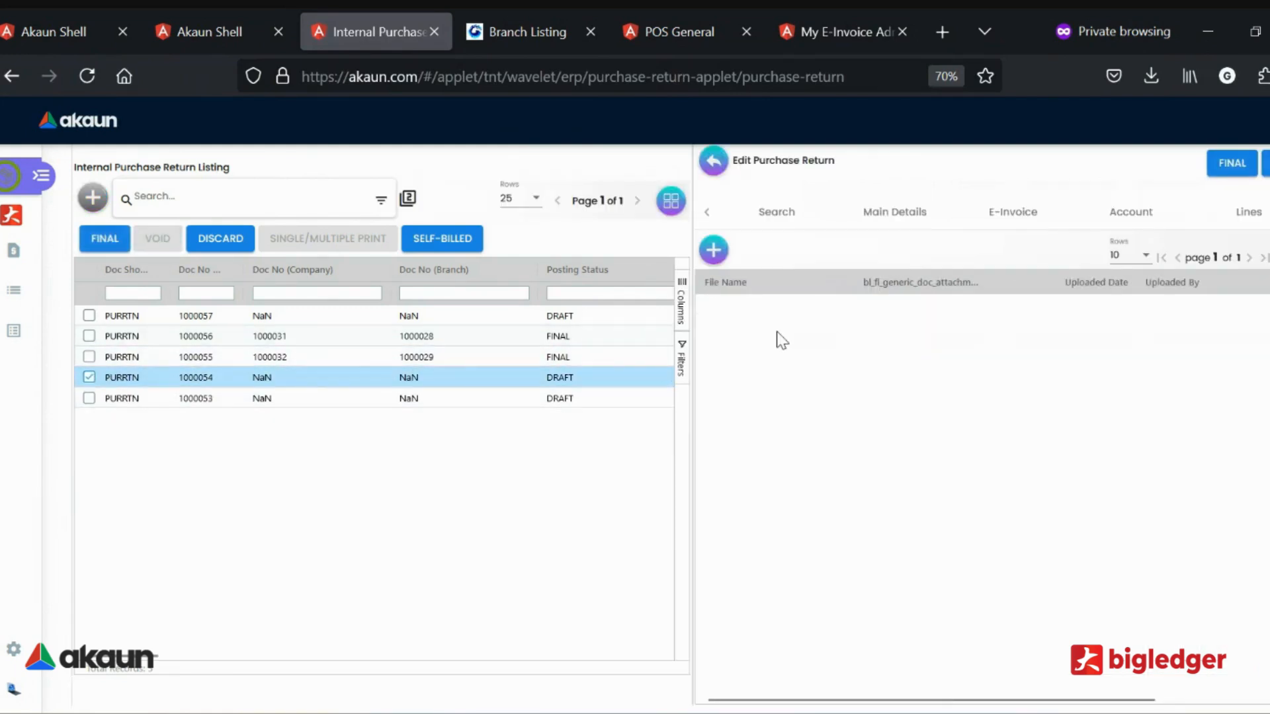
left_click(1235, 221)
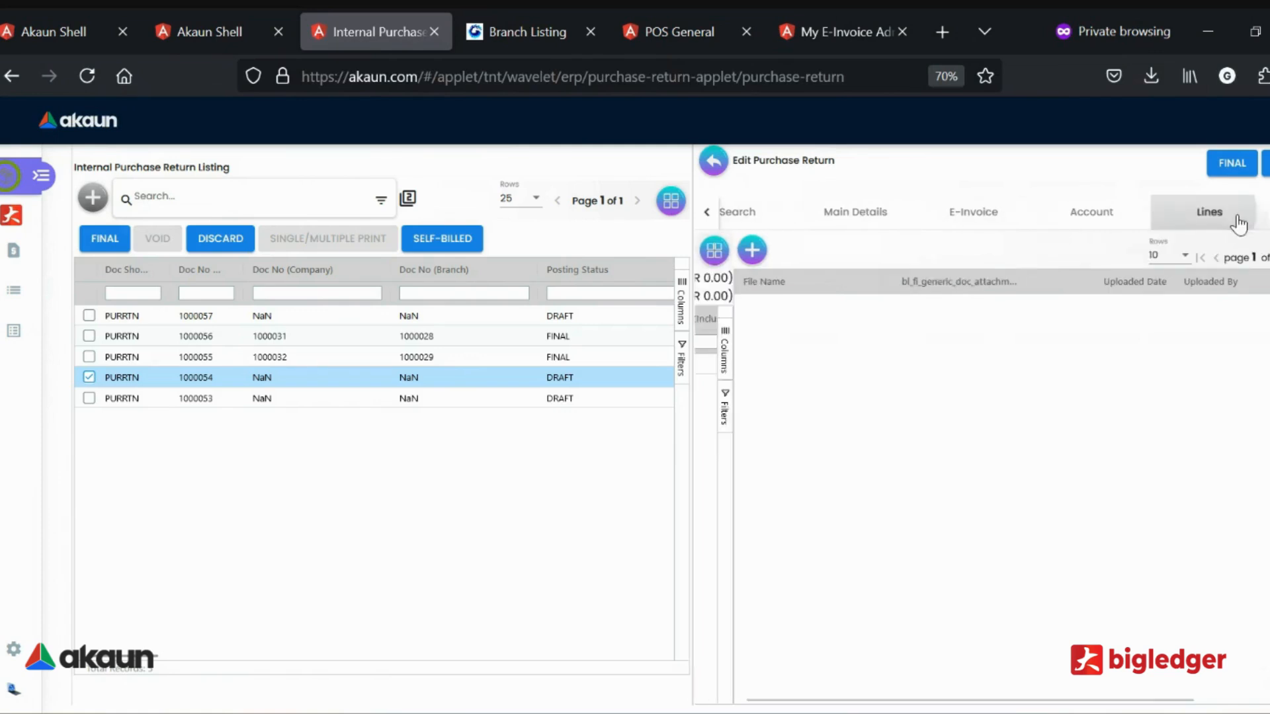
left_click(704, 167)
left_click(587, 402)
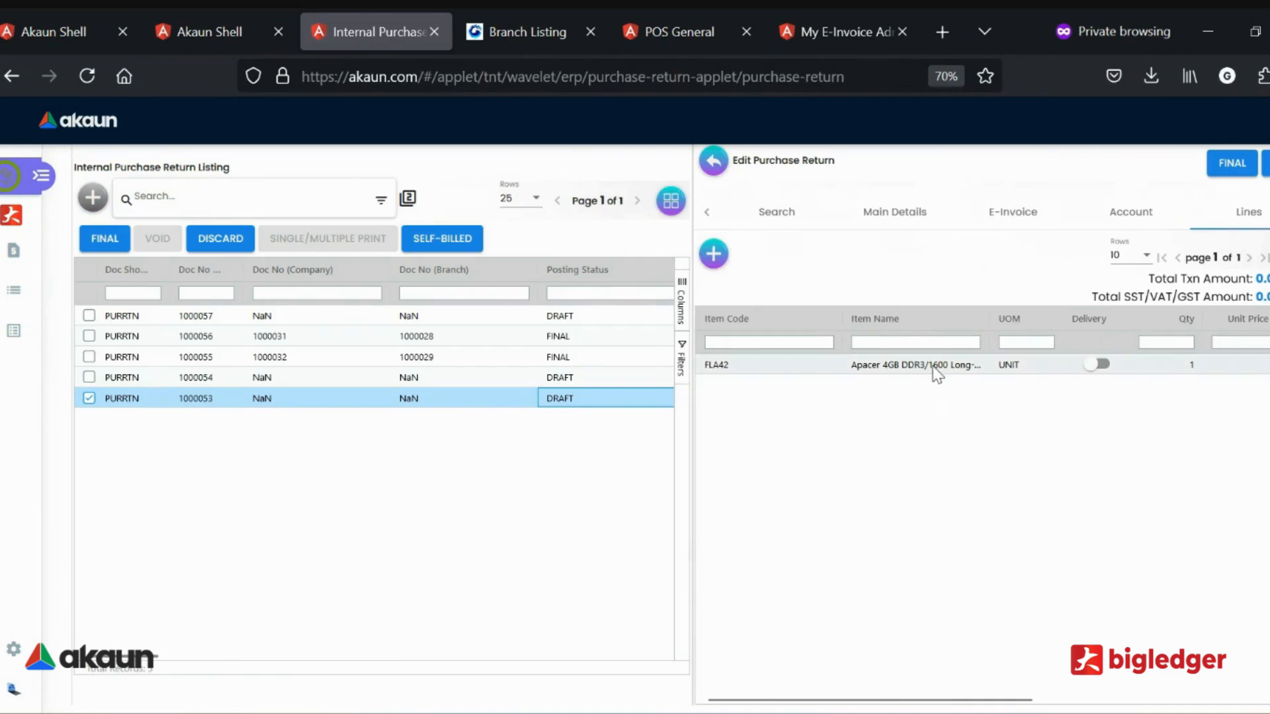
left_click(711, 161)
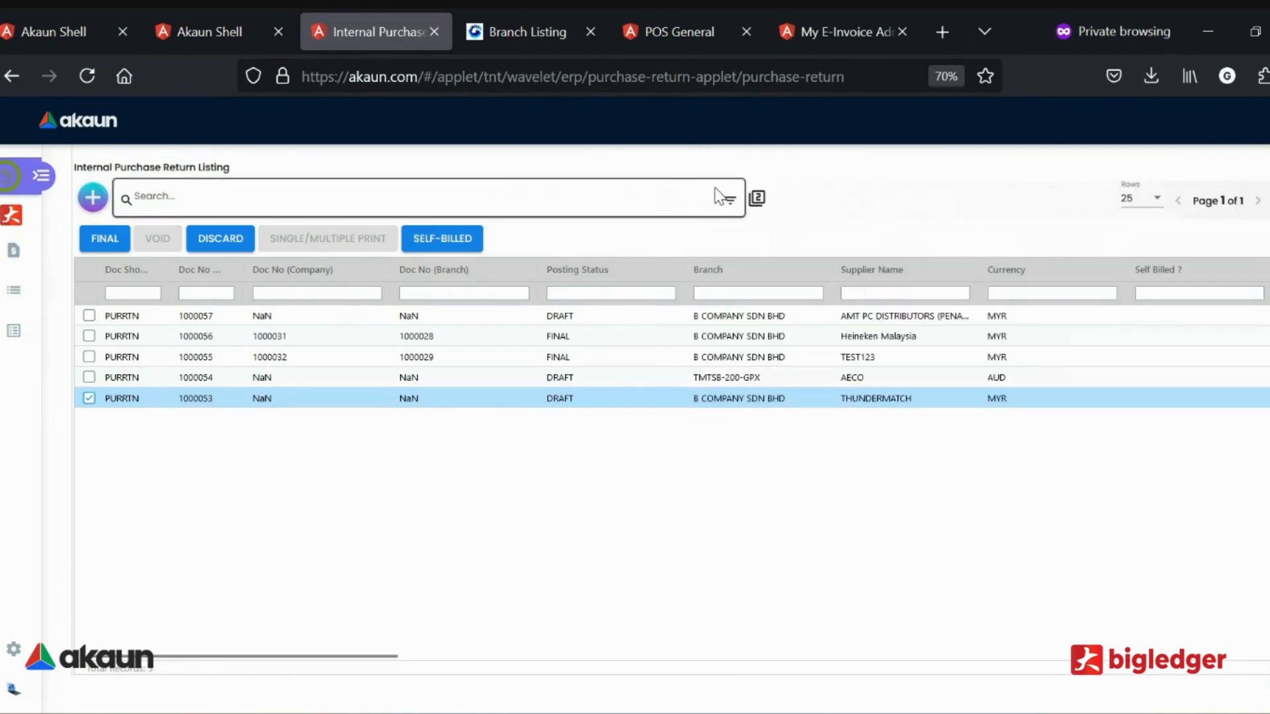
Filter the purchase return listing by transaction dates starting from 2024-11-01.
left_click(731, 200)
scroll(358, 344, "down", 5)
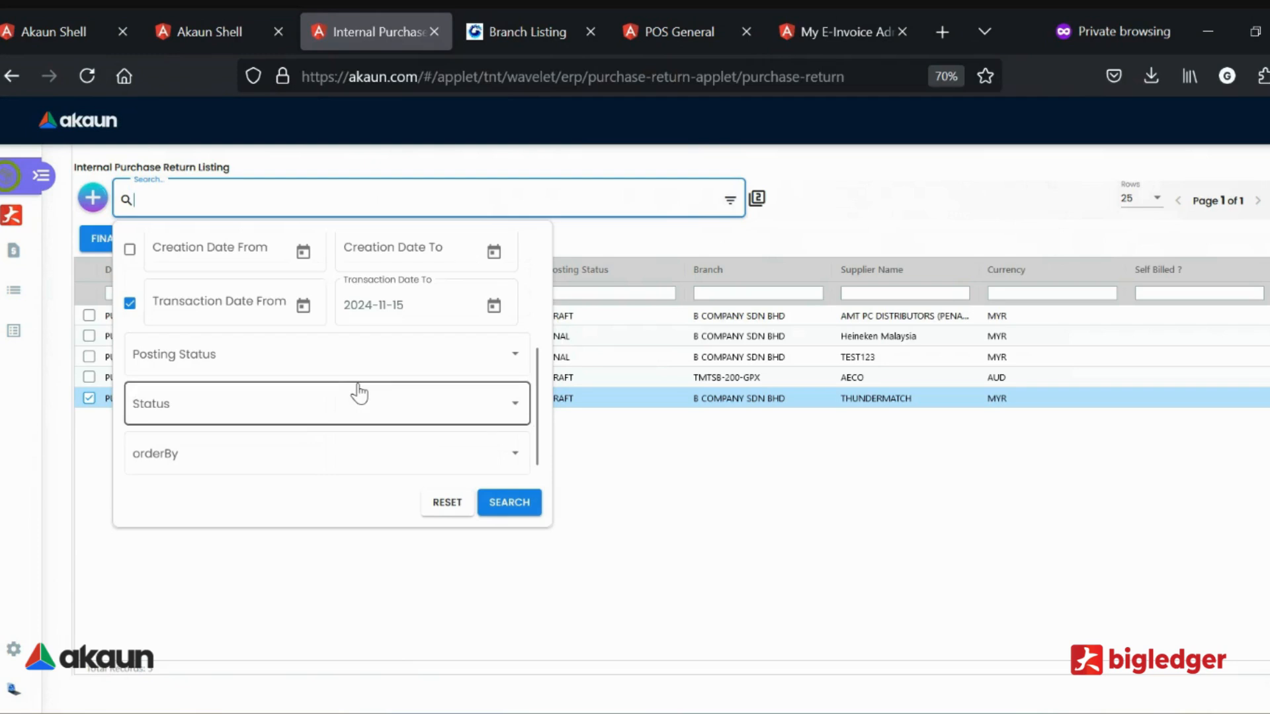
scroll(255, 354, "up", 2)
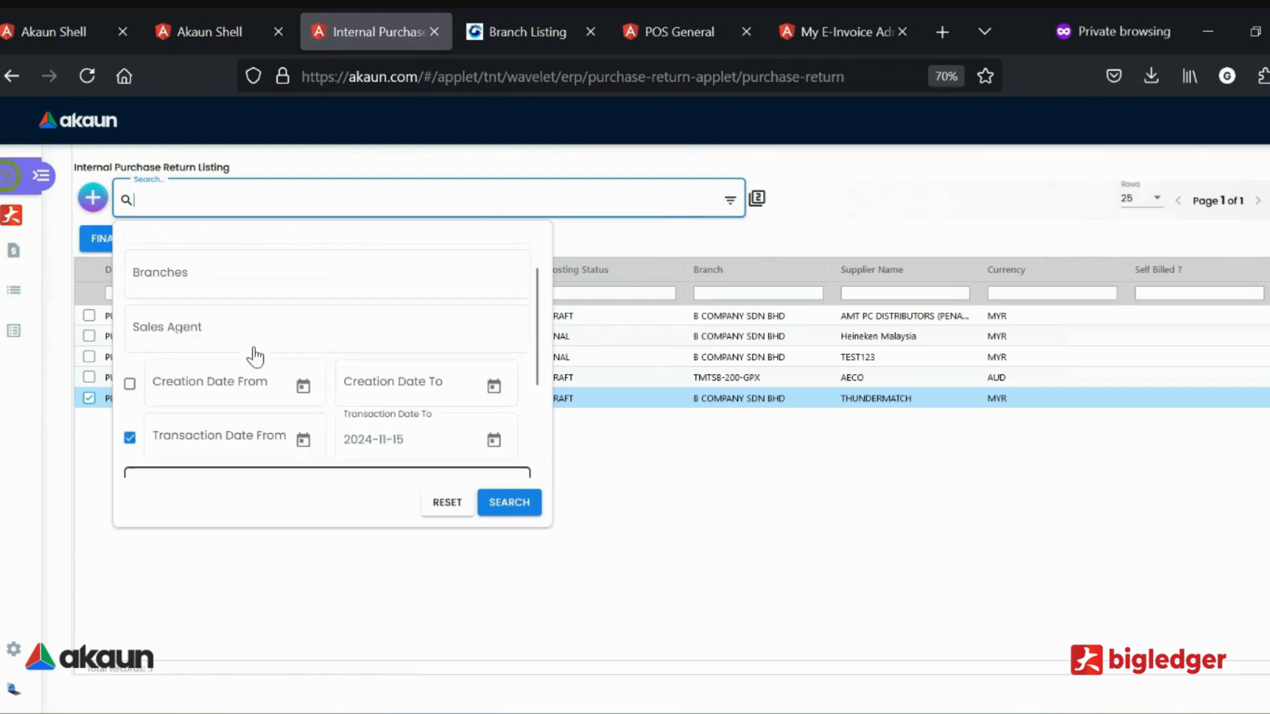
left_click(303, 439)
left_click(766, 284)
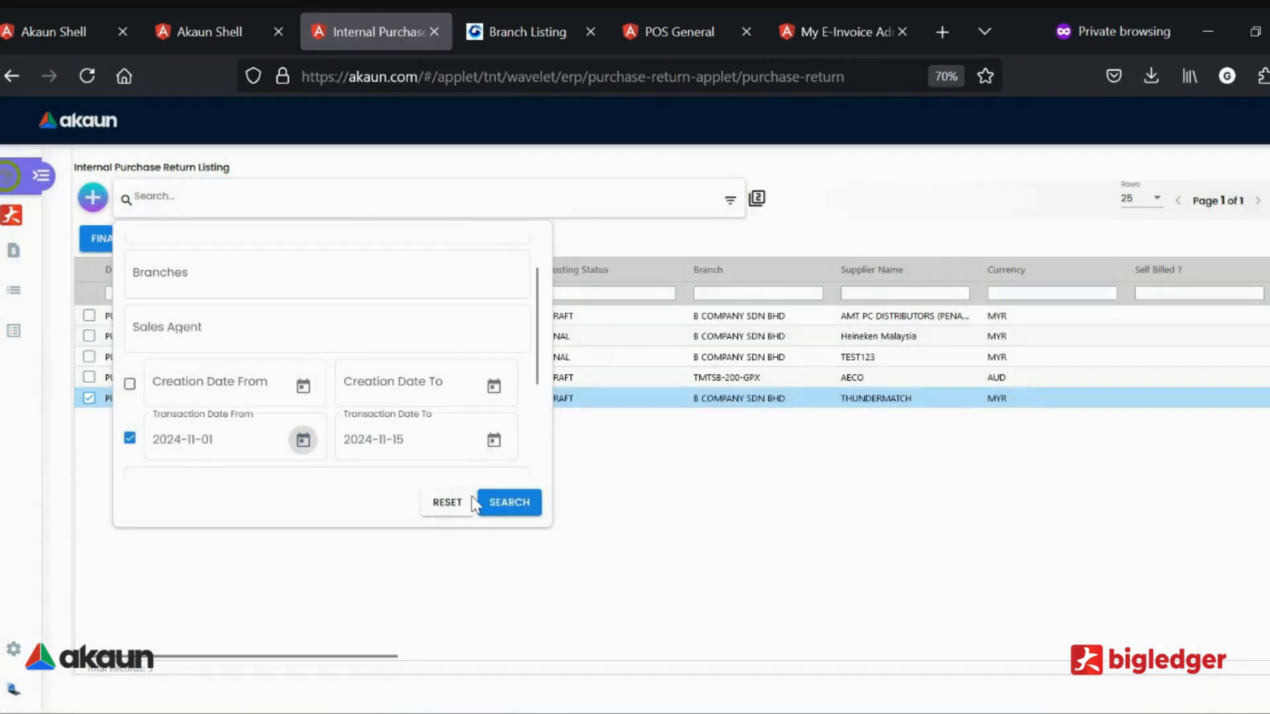
left_click(523, 502)
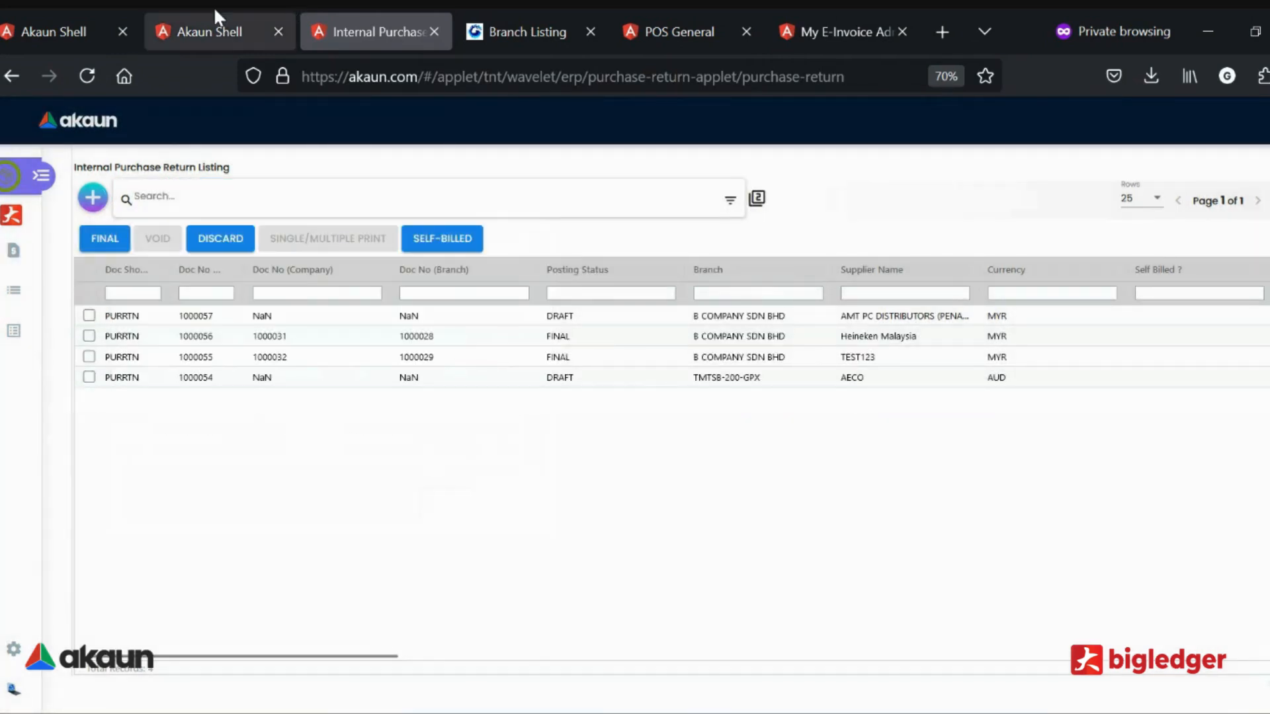
mouse_move(215, 10)
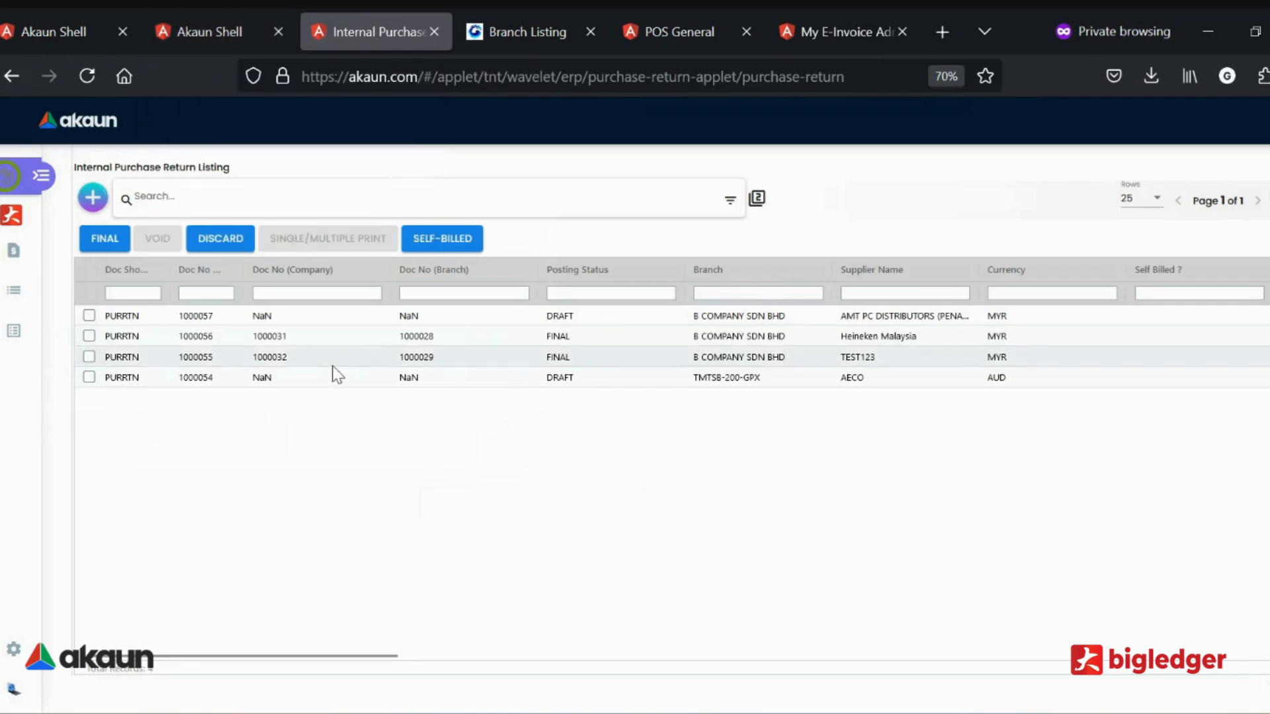
Open the AMT PC DISTRIBUTORS draft return, search its new line's items for "serial" and choose GRACIA HS -NEW SERIAL.
left_click(363, 319)
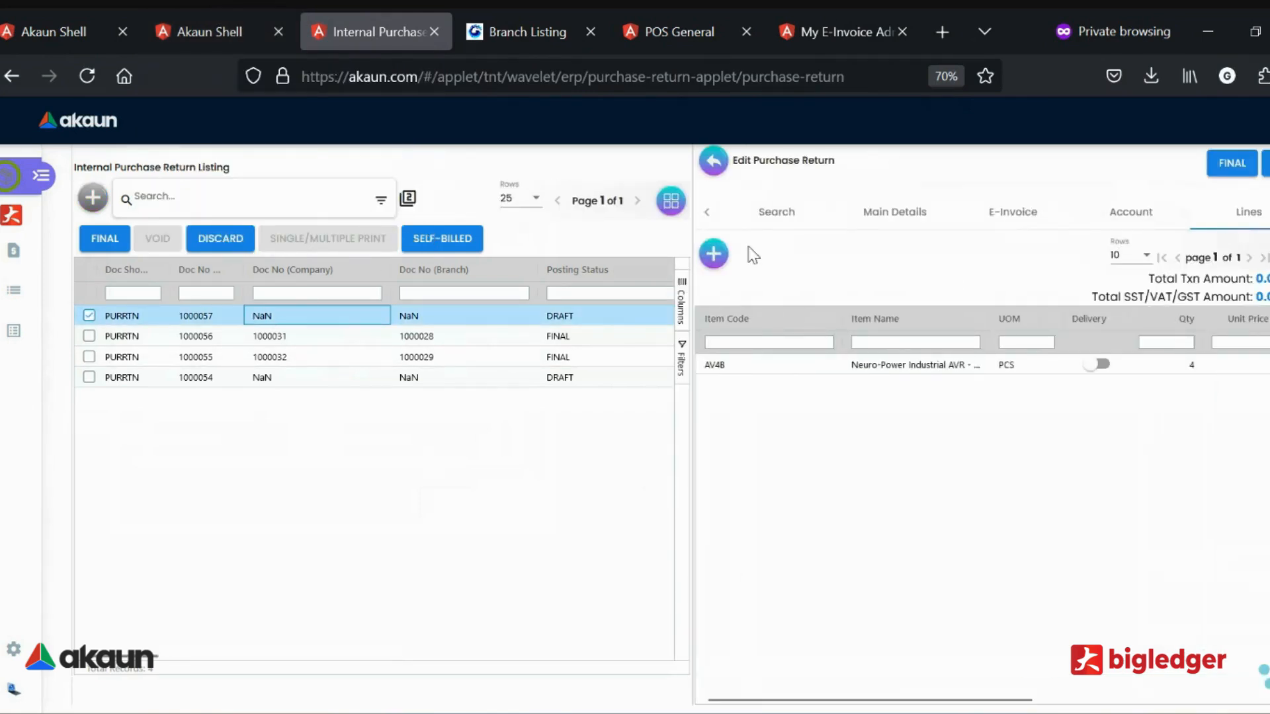
left_click(714, 253)
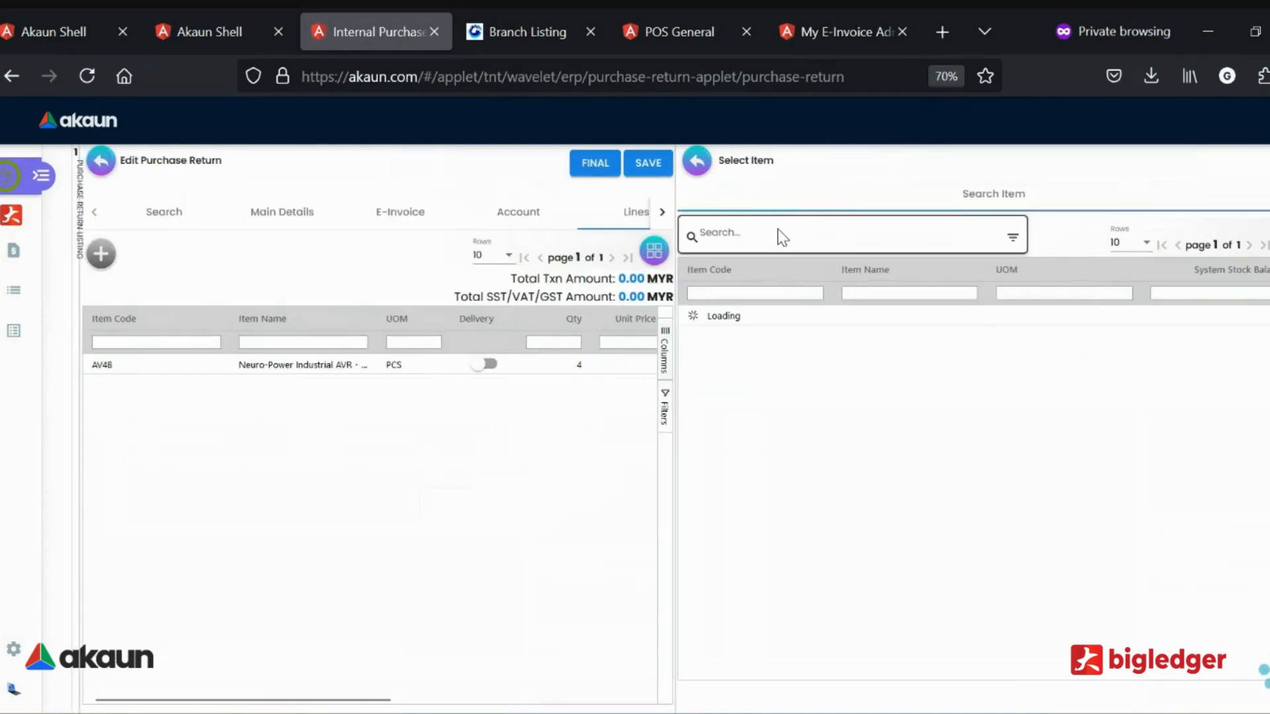
left_click(783, 237)
type("seri")
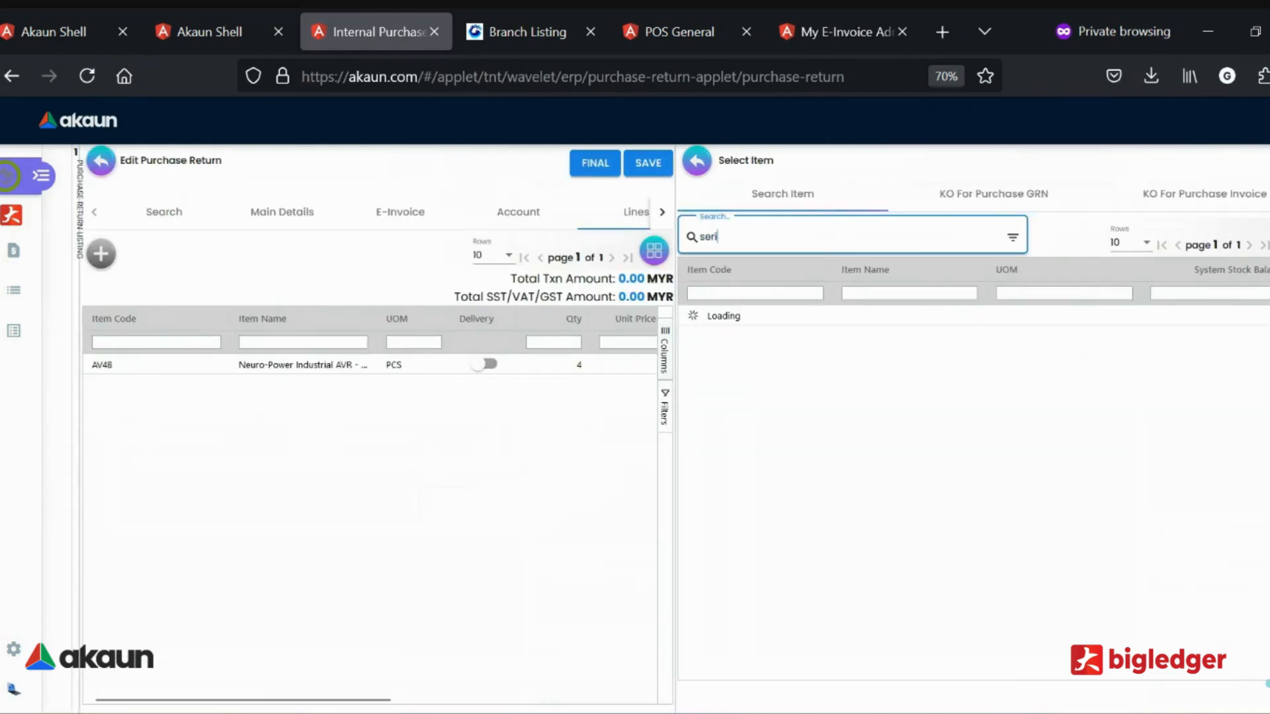
type("al")
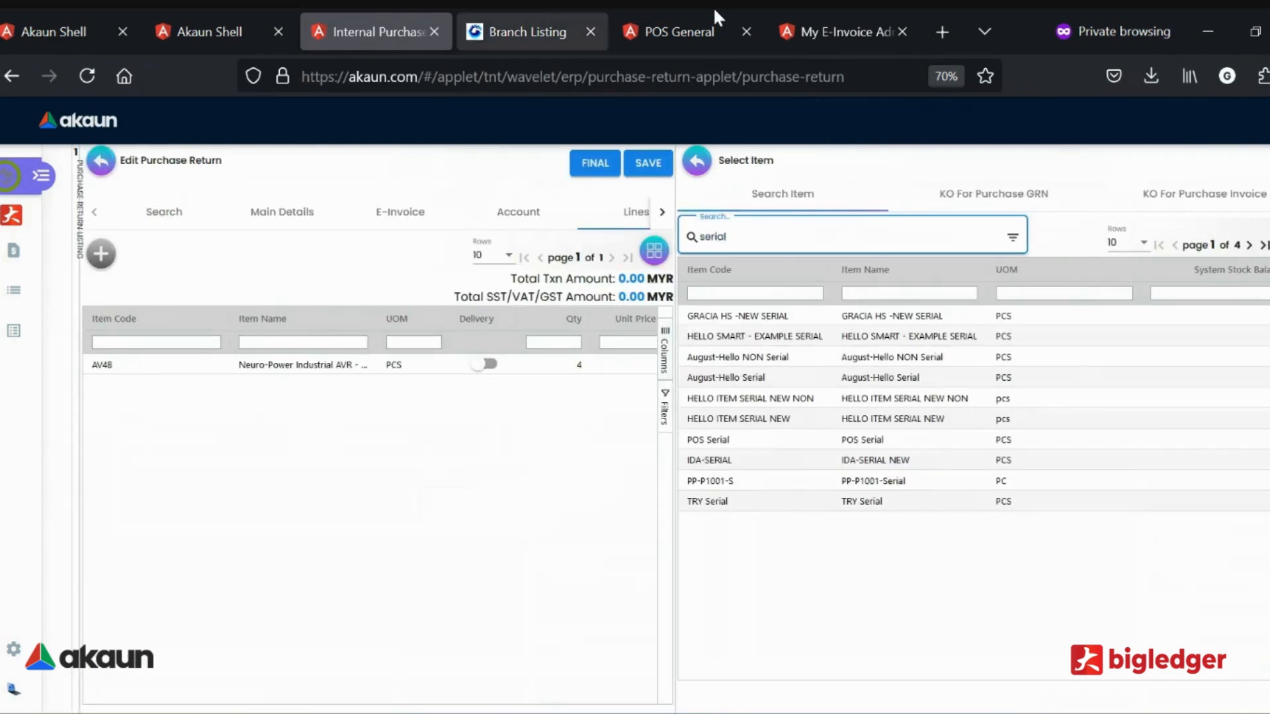
left_click(785, 322)
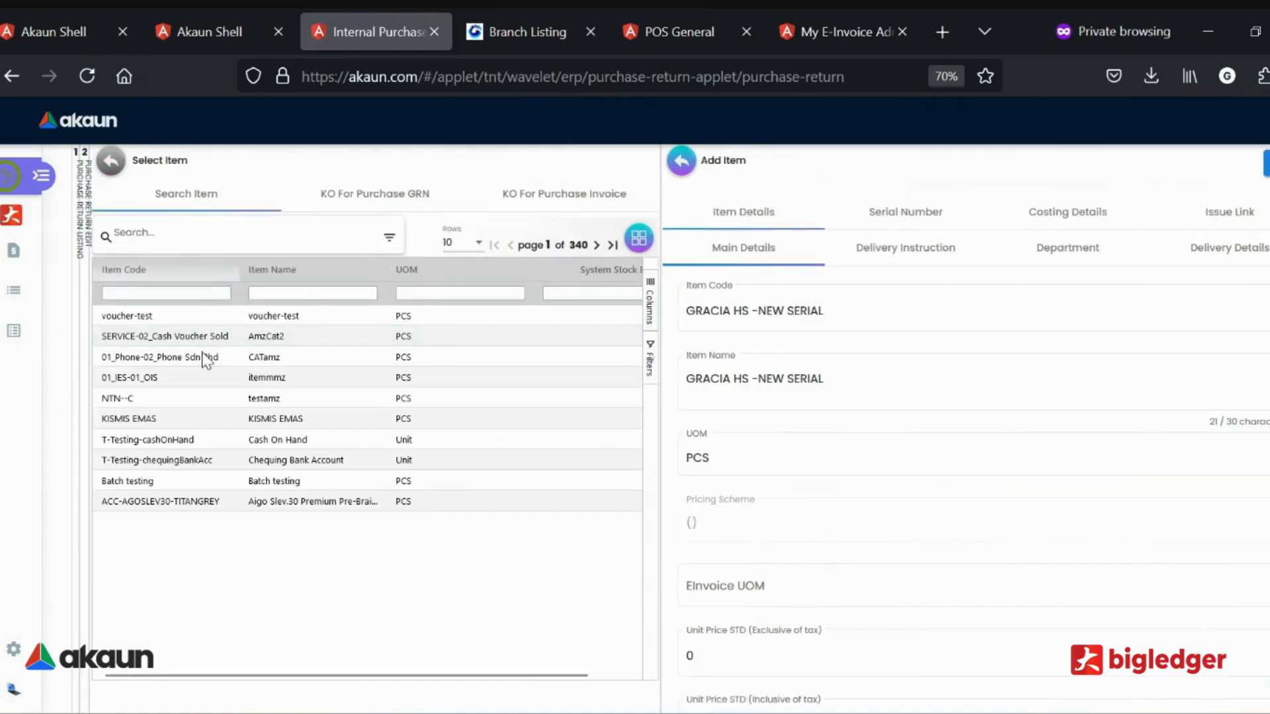
Assign serial numbers 1002 and HS00008 to the GRACIA HS -NEW SERIAL item and check the selected quantity.
left_click(924, 228)
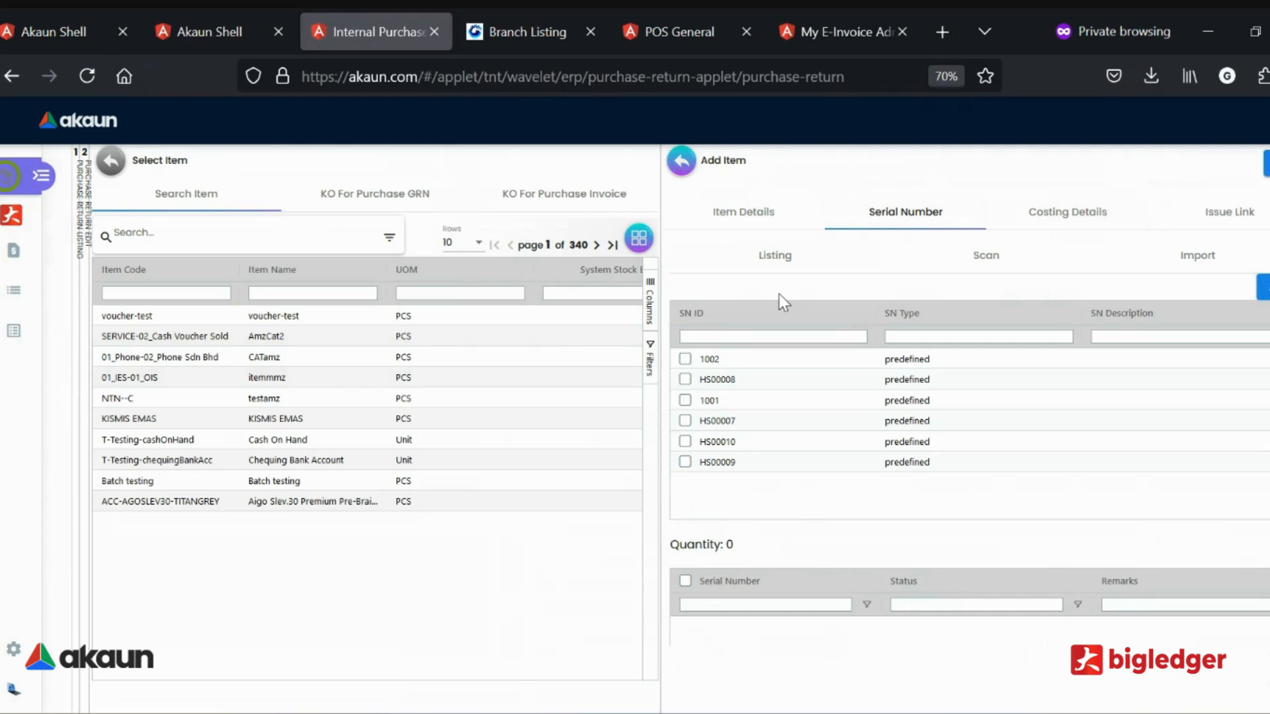
left_click(685, 359)
left_click(685, 379)
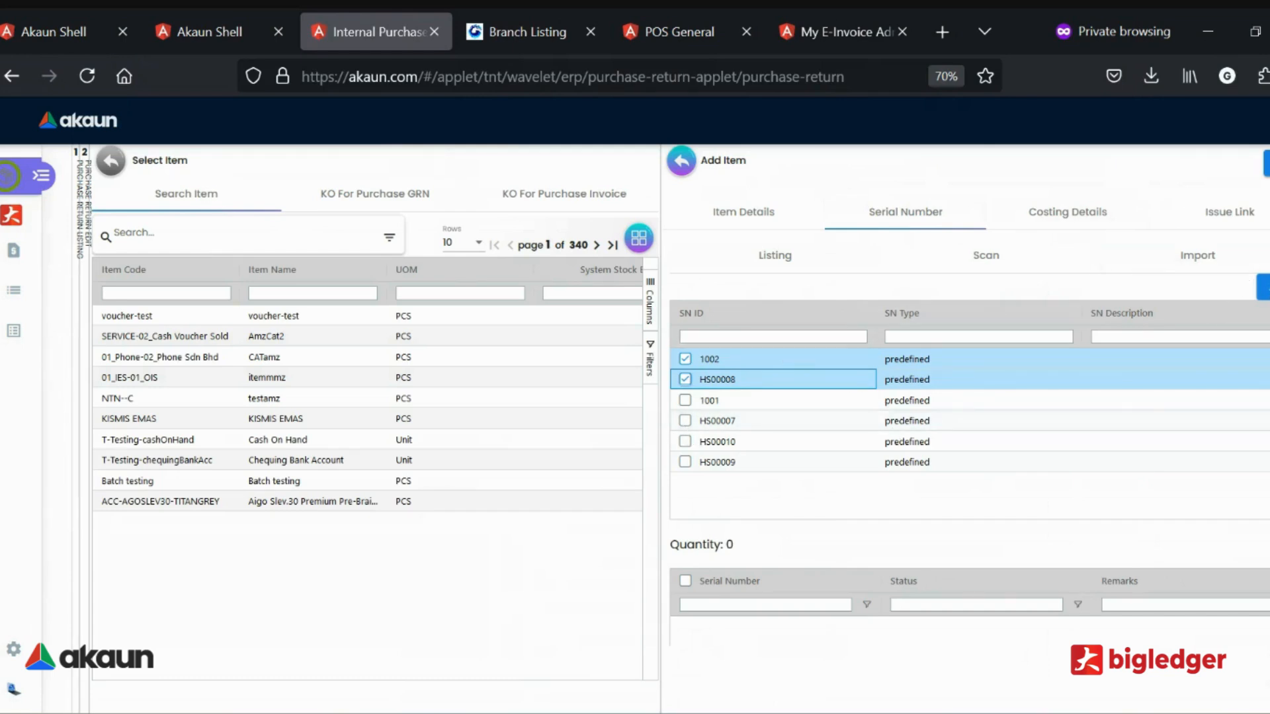
left_click(1267, 293)
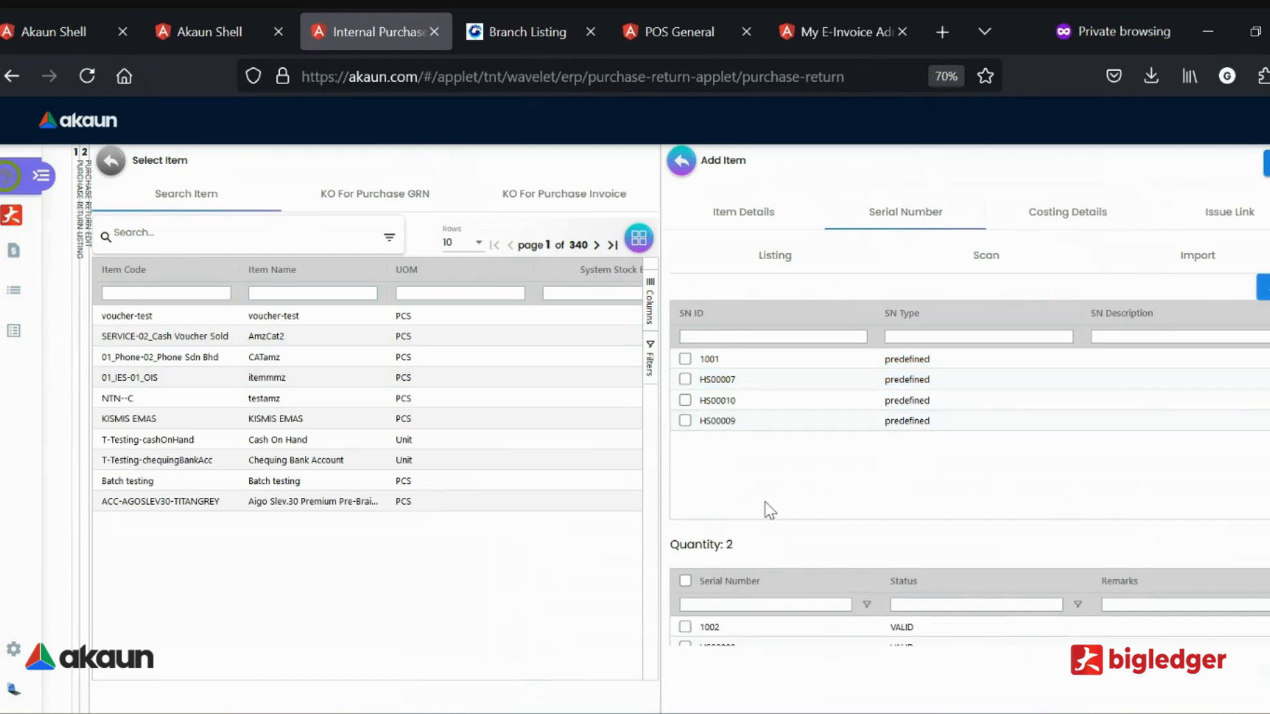
scroll(807, 539, "down", 1)
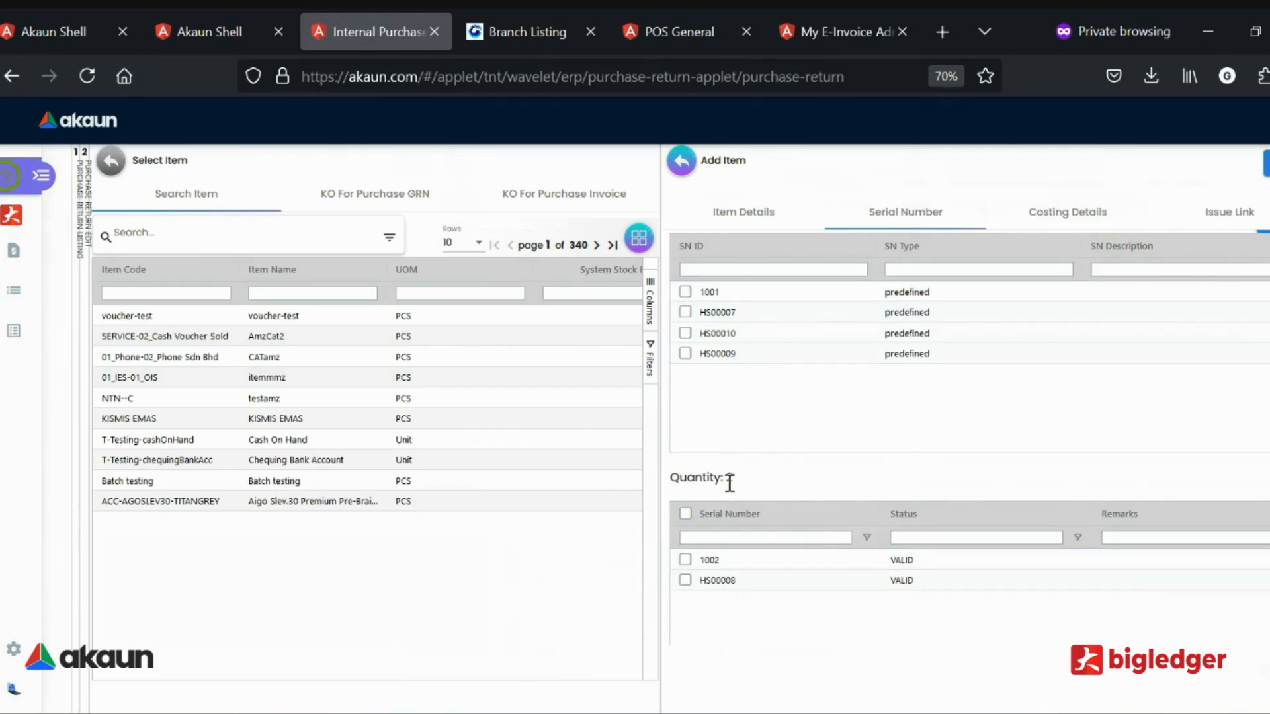
left_click_drag(730, 483, 739, 490)
scroll(740, 489, "up", 1)
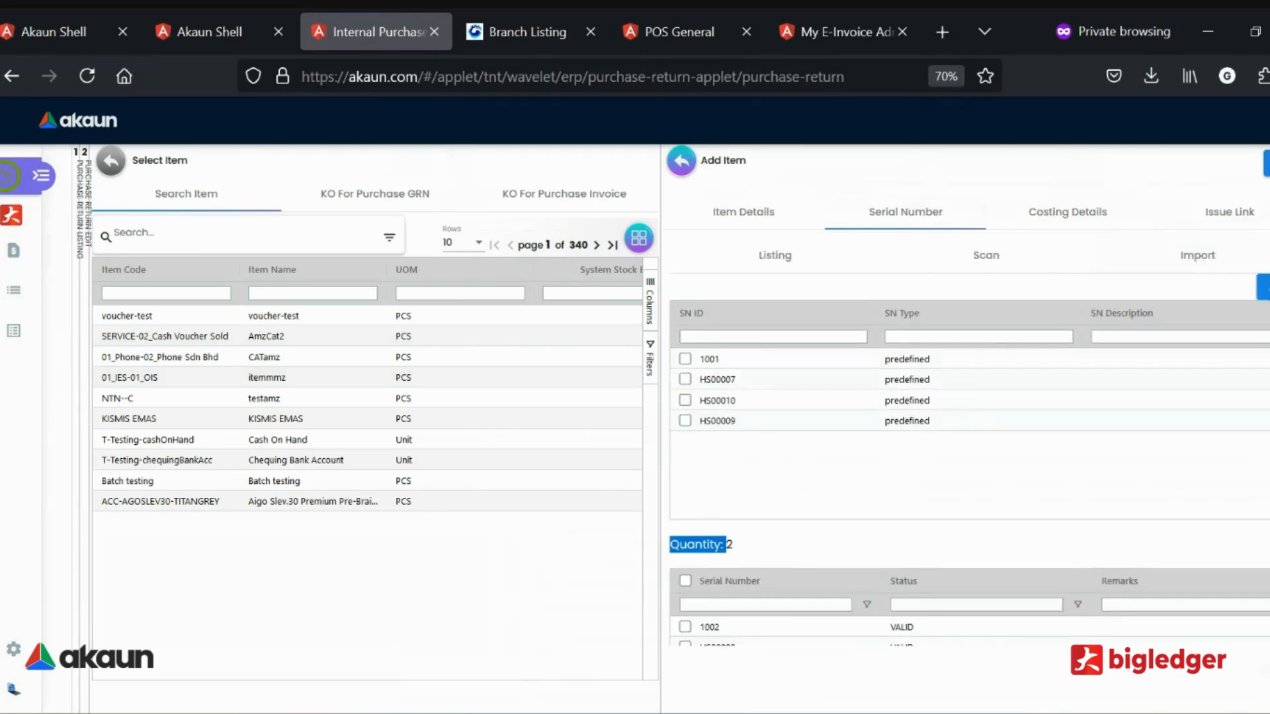
left_click(740, 489)
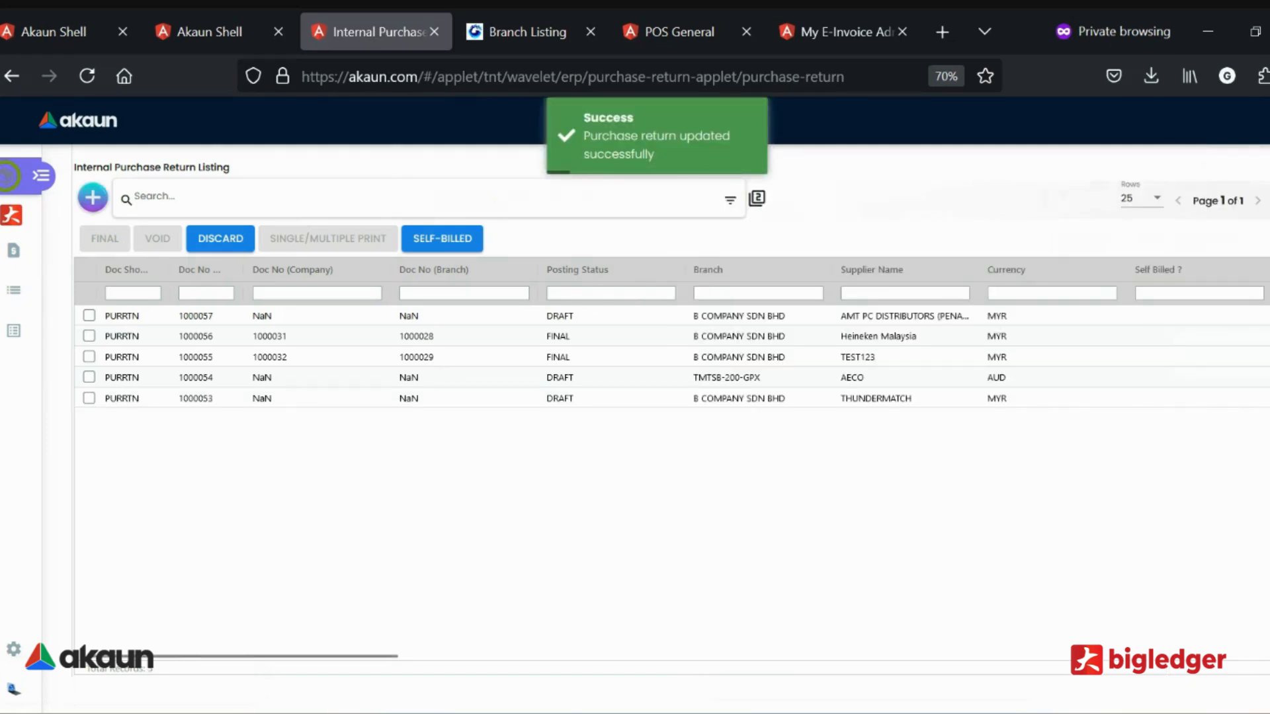
Reopen the AMT PC DISTRIBUTORS draft return with its two item lines and finalize it.
left_click(557, 315)
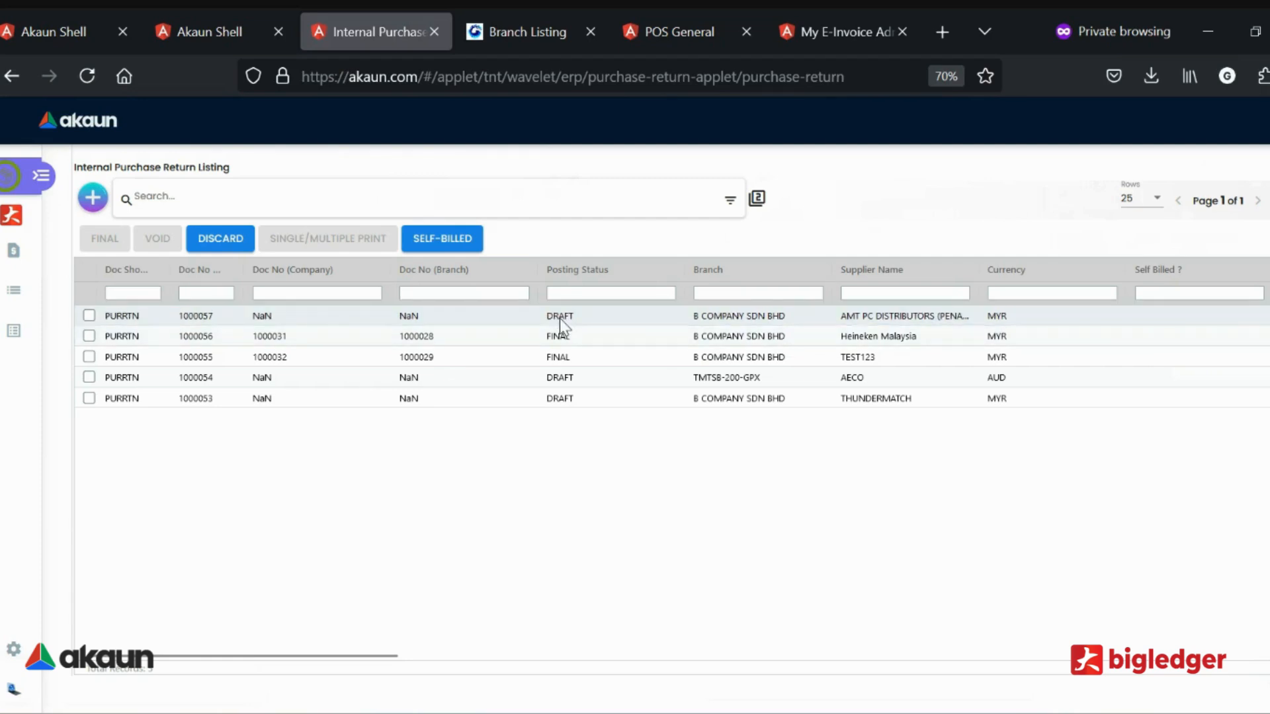
left_click(560, 319)
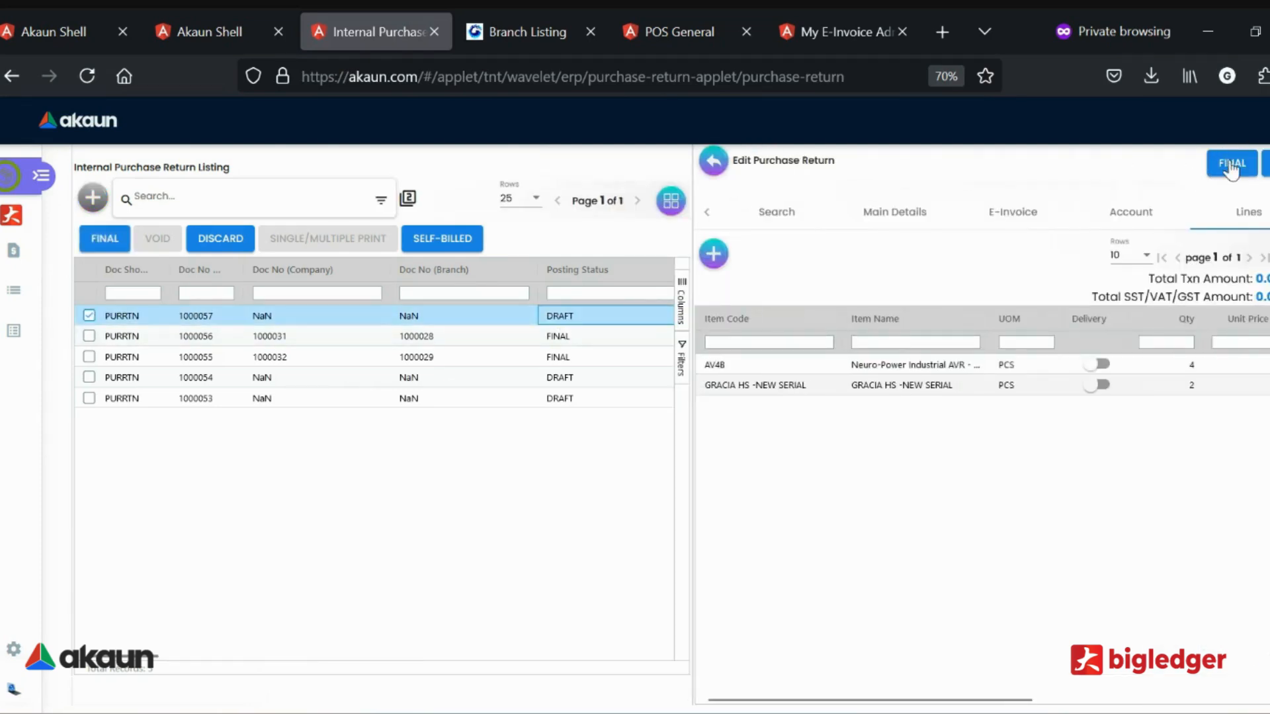
left_click(1231, 167)
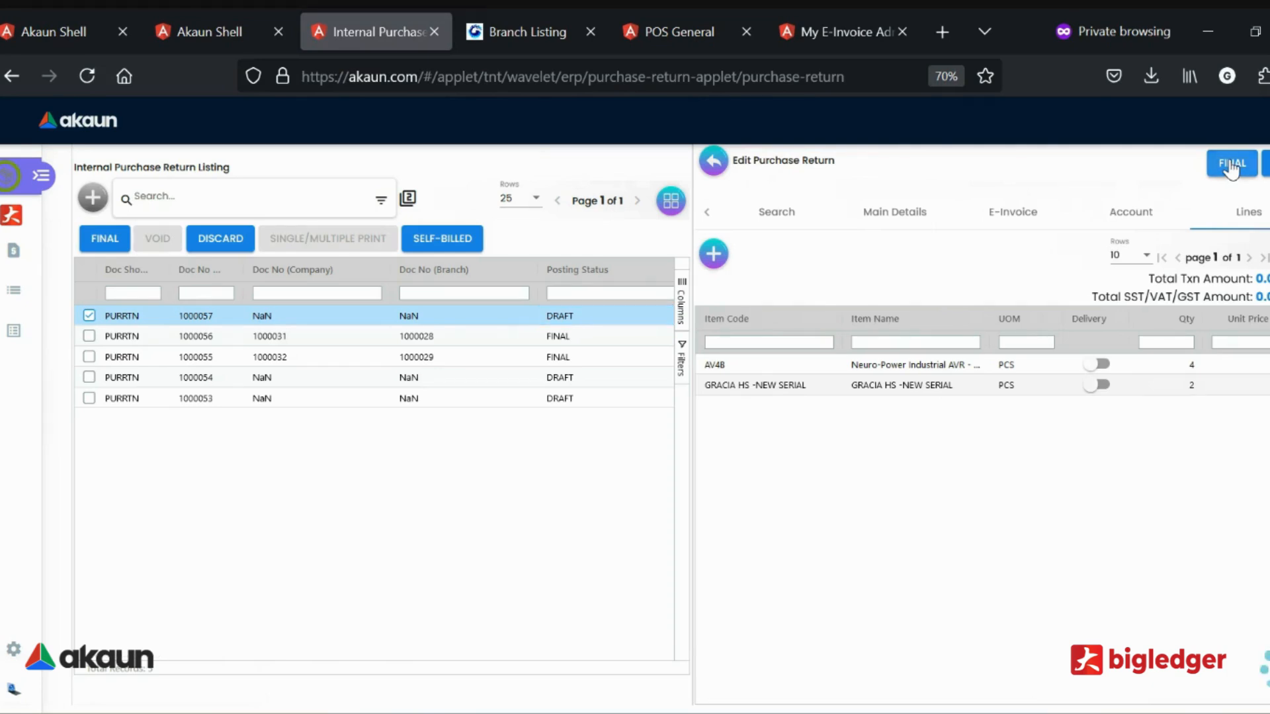